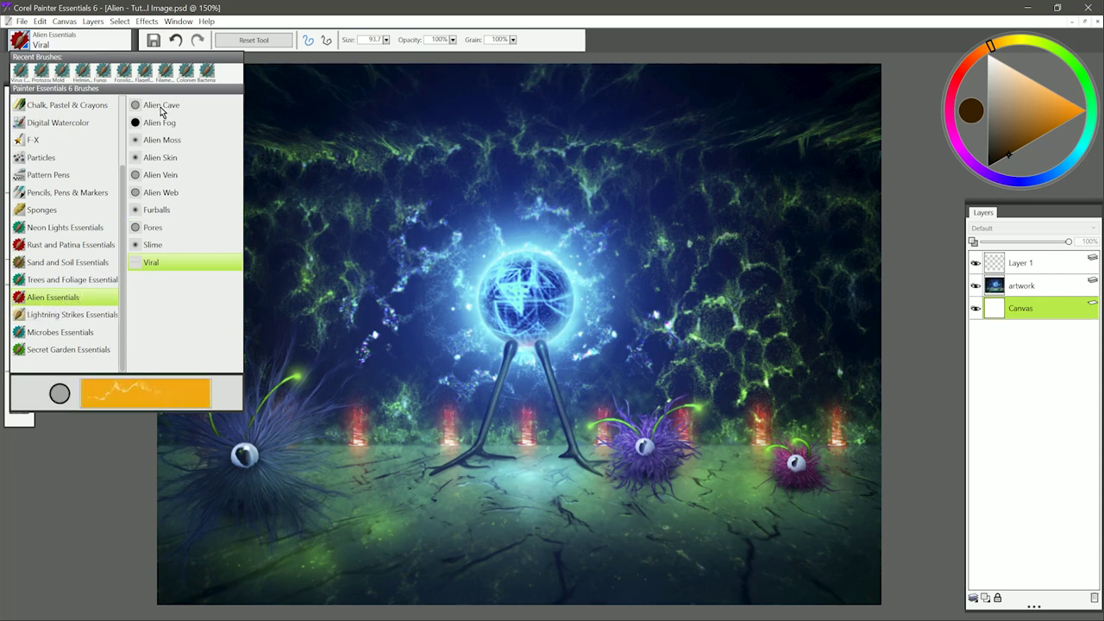
Select the Alien Cave brush (size 19.0, grain 17%) from the Alien Essentials set
left_click(161, 106)
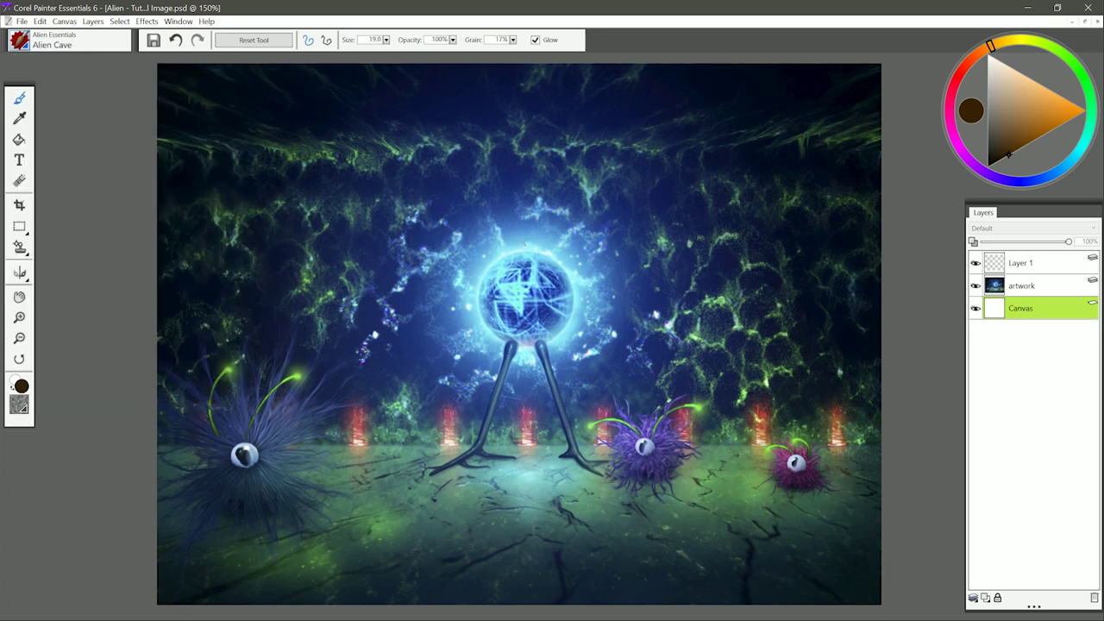
Make Layer 1 the painting layer and choose a blue painting colour
left_click(1028, 267)
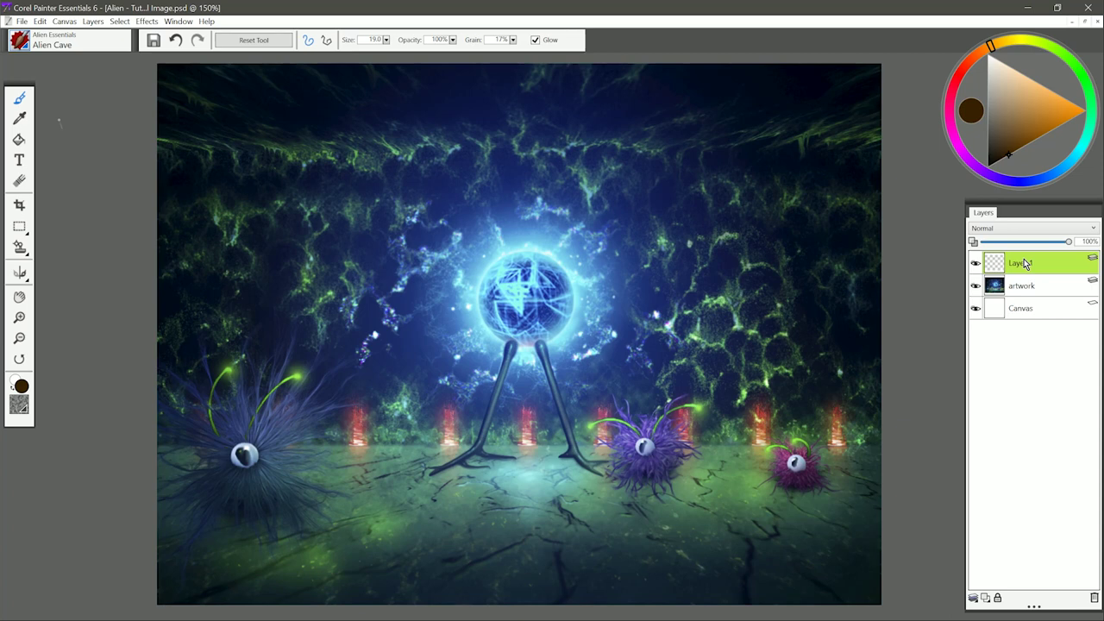
left_click(1036, 181)
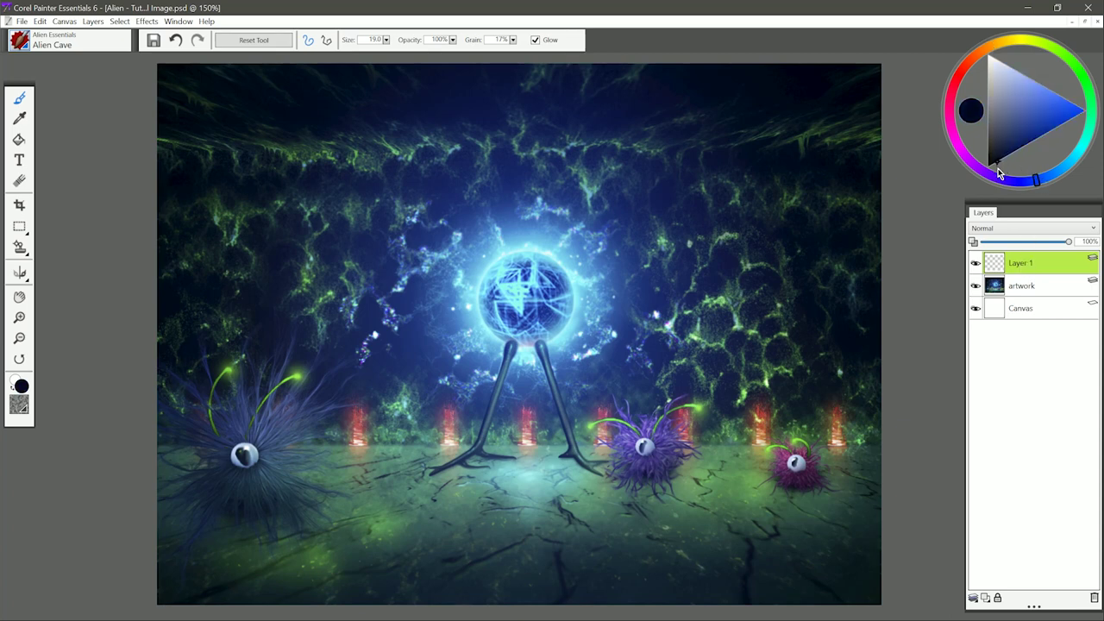
left_click(36, 49)
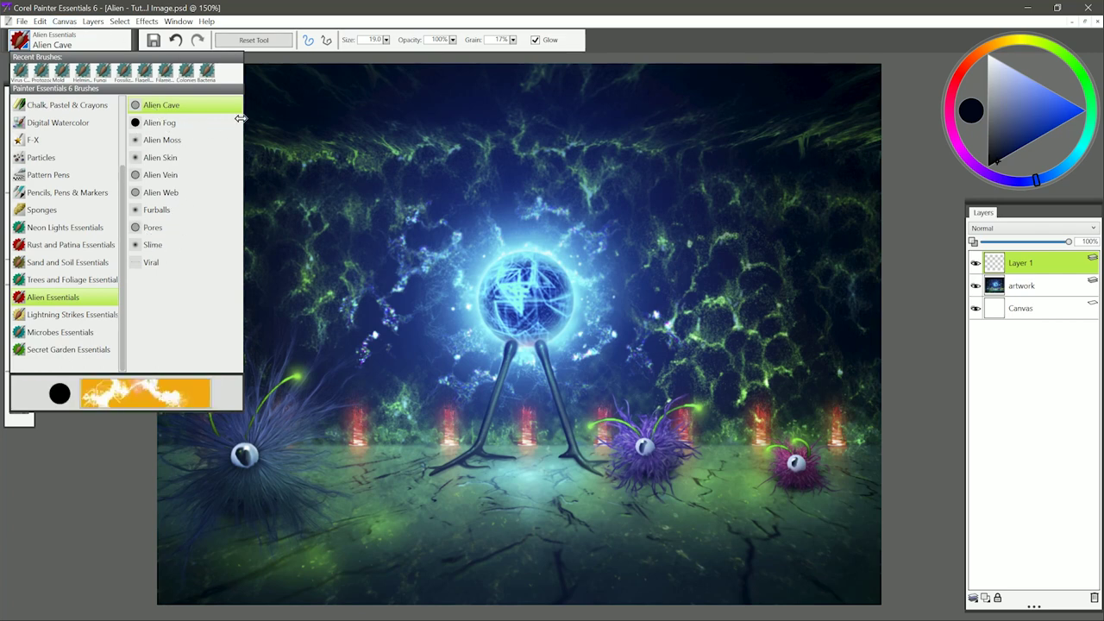
left_click(915, 250)
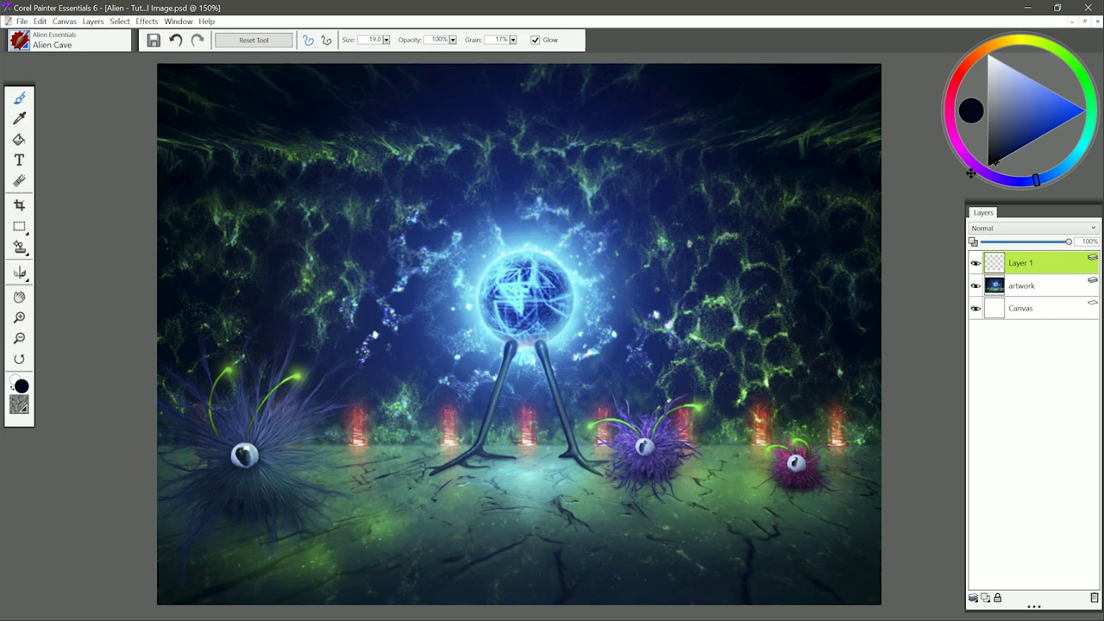
Paint a blue Alien Cave scribble right of the orb, with darker strokes and tendrils beside it
mouse_move(733, 237)
left_mouse_down()
mouse_move(729, 276)
mouse_move(744, 218)
mouse_move(690, 293)
mouse_move(766, 286)
mouse_move(720, 212)
mouse_move(751, 207)
mouse_move(789, 259)
mouse_move(791, 298)
left_mouse_up()
mouse_move(703, 302)
left_mouse_down()
mouse_move(716, 255)
mouse_move(719, 271)
mouse_move(742, 268)
mouse_move(702, 232)
mouse_move(689, 256)
mouse_move(648, 260)
mouse_move(668, 205)
mouse_move(719, 170)
mouse_move(792, 207)
mouse_move(790, 261)
mouse_move(806, 287)
mouse_move(776, 326)
mouse_move(740, 337)
mouse_move(716, 328)
mouse_move(759, 347)
mouse_move(764, 269)
mouse_move(763, 291)
mouse_move(827, 283)
mouse_move(811, 248)
mouse_move(778, 231)
mouse_move(836, 235)
mouse_move(833, 299)
mouse_move(783, 276)
mouse_move(816, 204)
mouse_move(759, 181)
mouse_move(799, 152)
mouse_move(742, 164)
left_mouse_up()
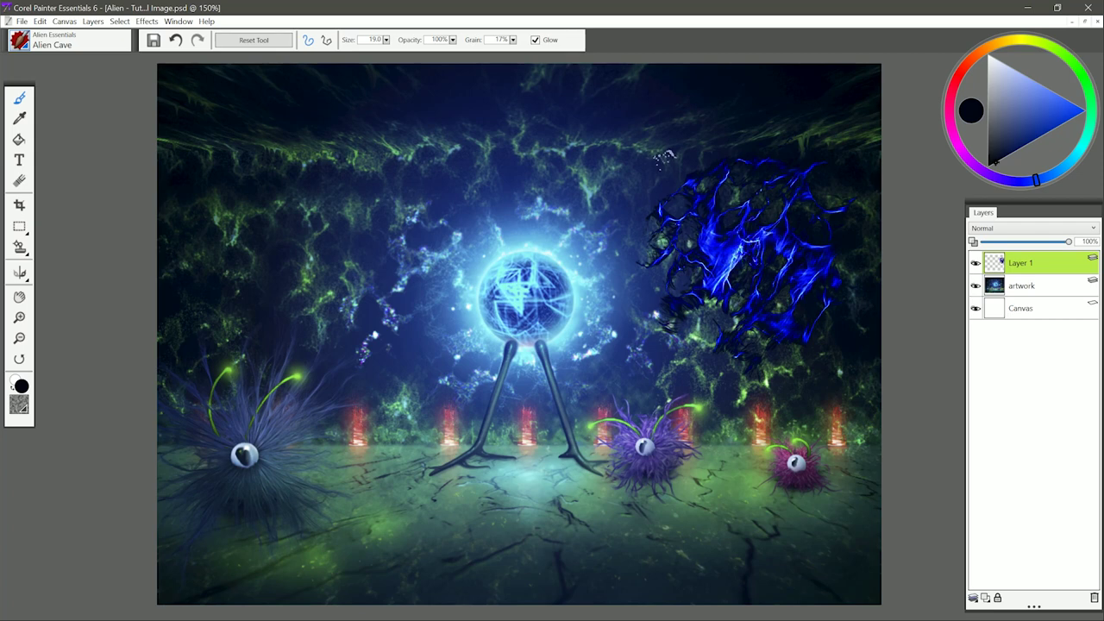
mouse_move(664, 155)
left_mouse_down()
mouse_move(634, 190)
mouse_move(642, 216)
mouse_move(609, 147)
mouse_move(660, 263)
left_mouse_up()
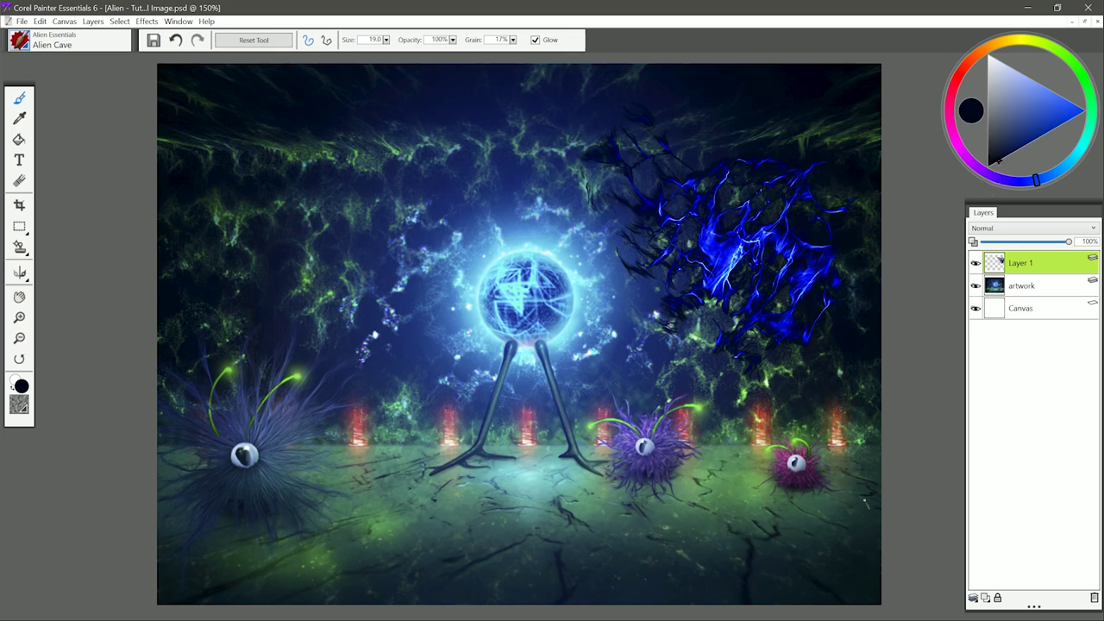
Paint glowing light-blue strokes over the tendrils, then switch the colour to near-black navy
left_click(1051, 127)
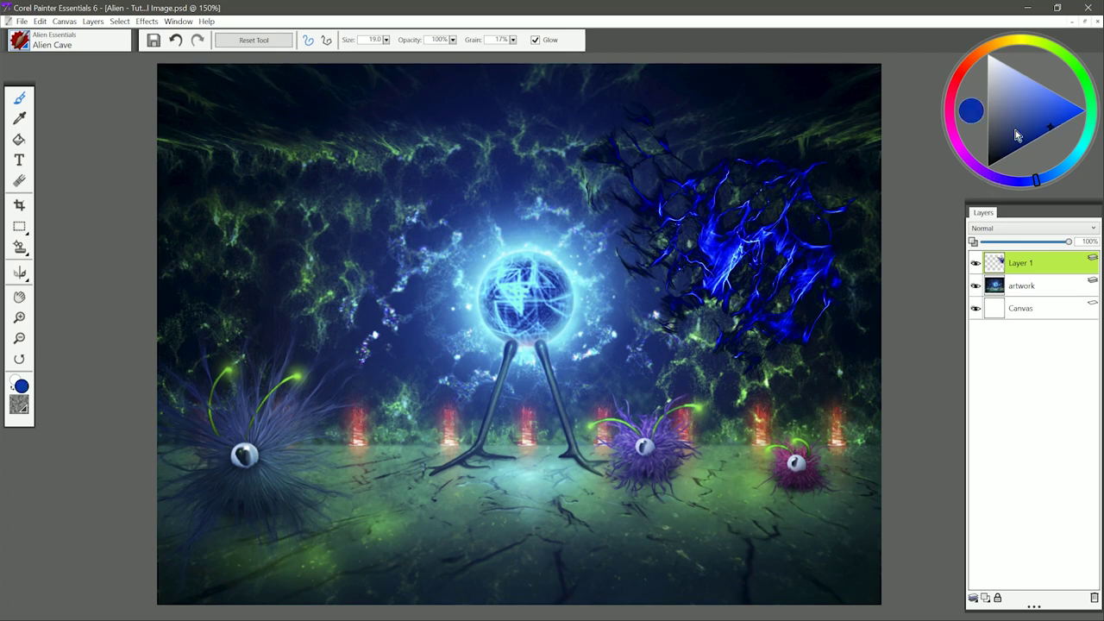
mouse_move(705, 155)
left_mouse_down()
mouse_move(668, 204)
mouse_move(646, 195)
mouse_move(642, 148)
mouse_move(644, 181)
mouse_move(685, 189)
mouse_move(642, 137)
mouse_move(610, 157)
mouse_move(634, 207)
left_mouse_up()
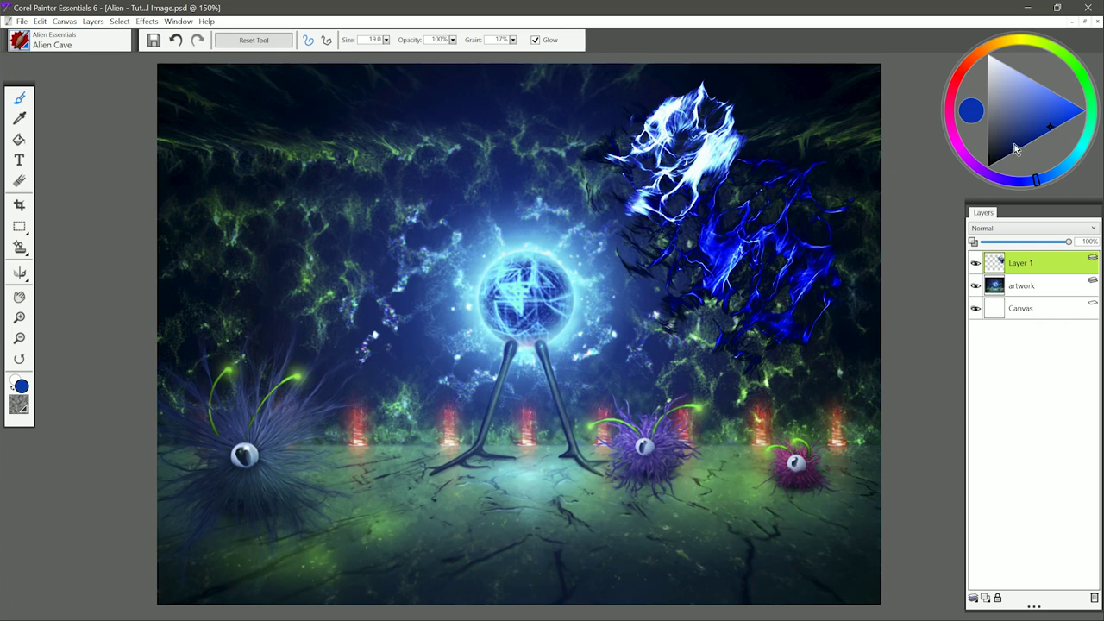
left_click_drag(1015, 148, 1007, 167)
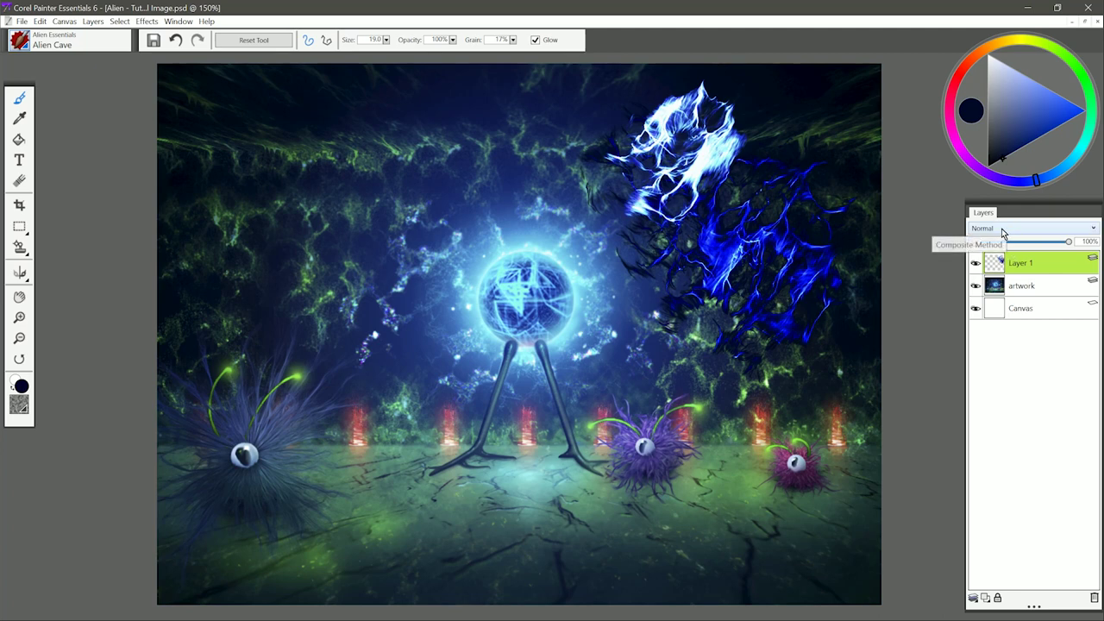
Compare Normal and Screen composite methods on Layer 1, leaving it set to Screen
left_click(1003, 229)
left_click(997, 301)
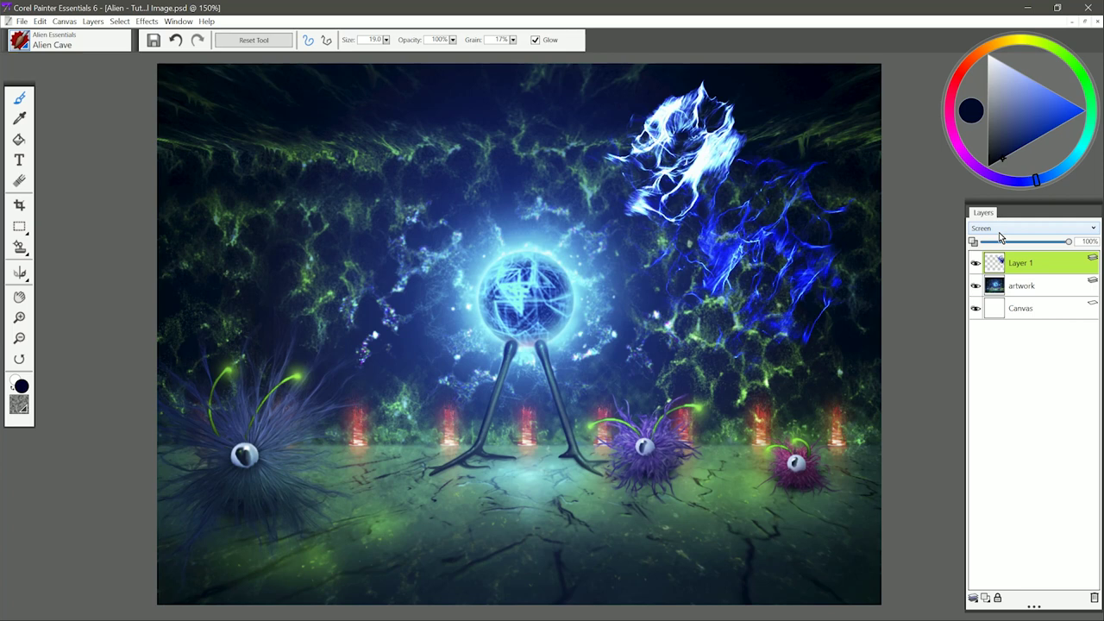
left_click(999, 230)
left_click(998, 263)
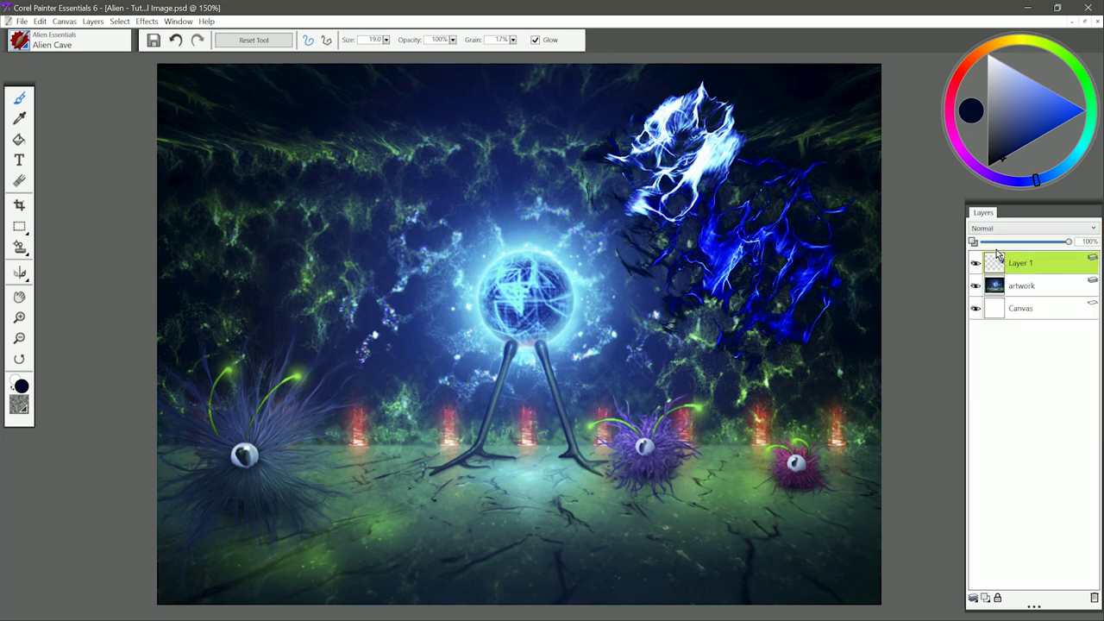
left_click(1000, 231)
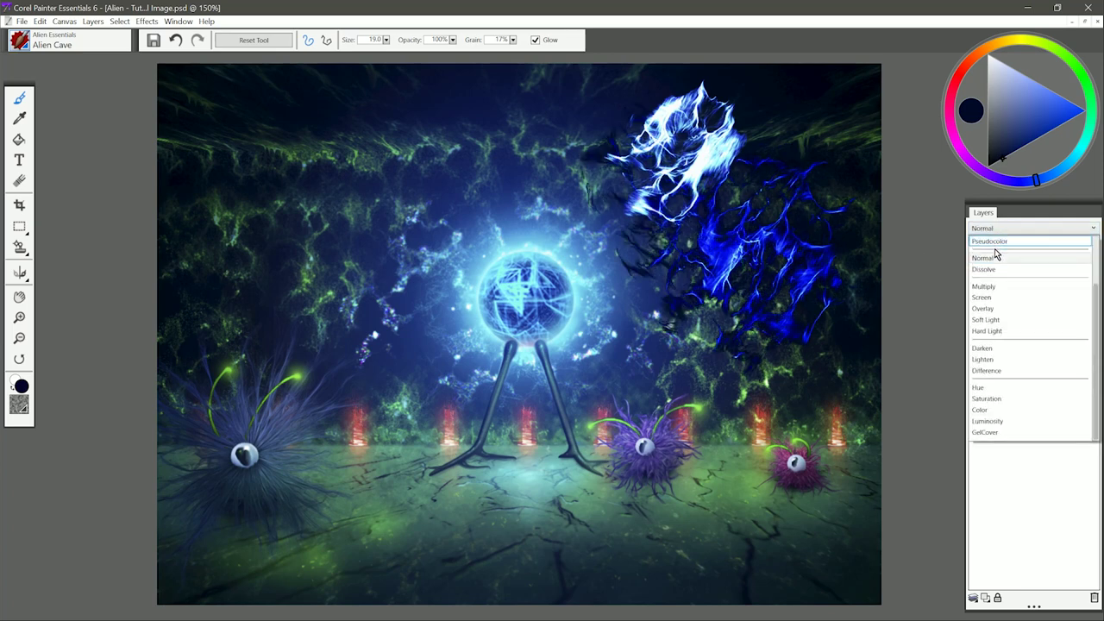
left_click(988, 297)
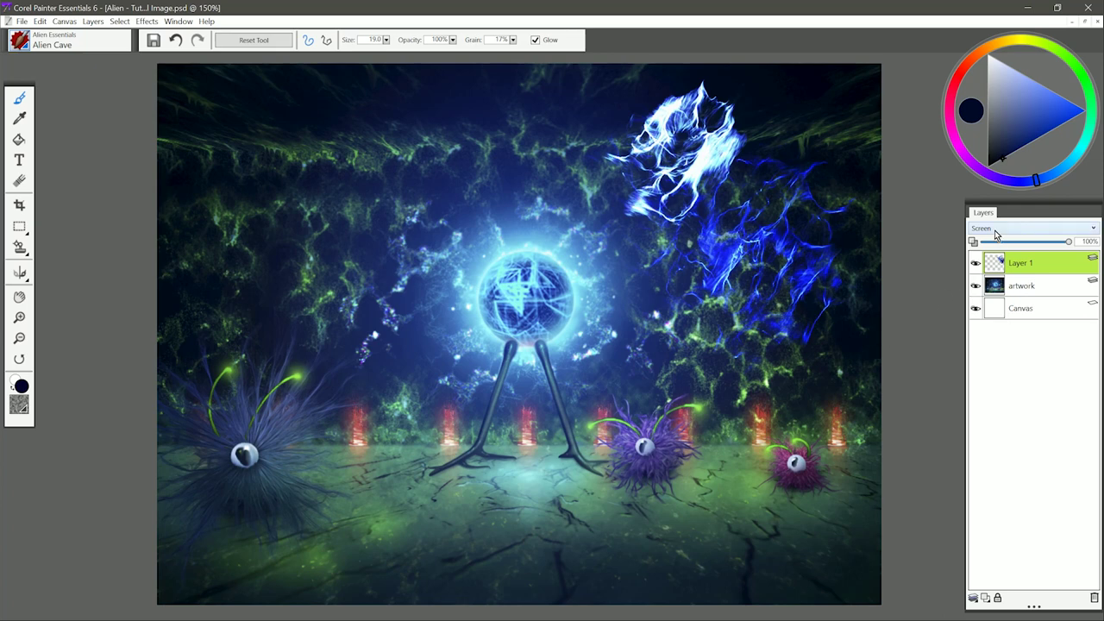
Switch Layer 1 to Multiply, paint dark navy ground cracks, and lower its opacity to 56%
left_click(995, 232)
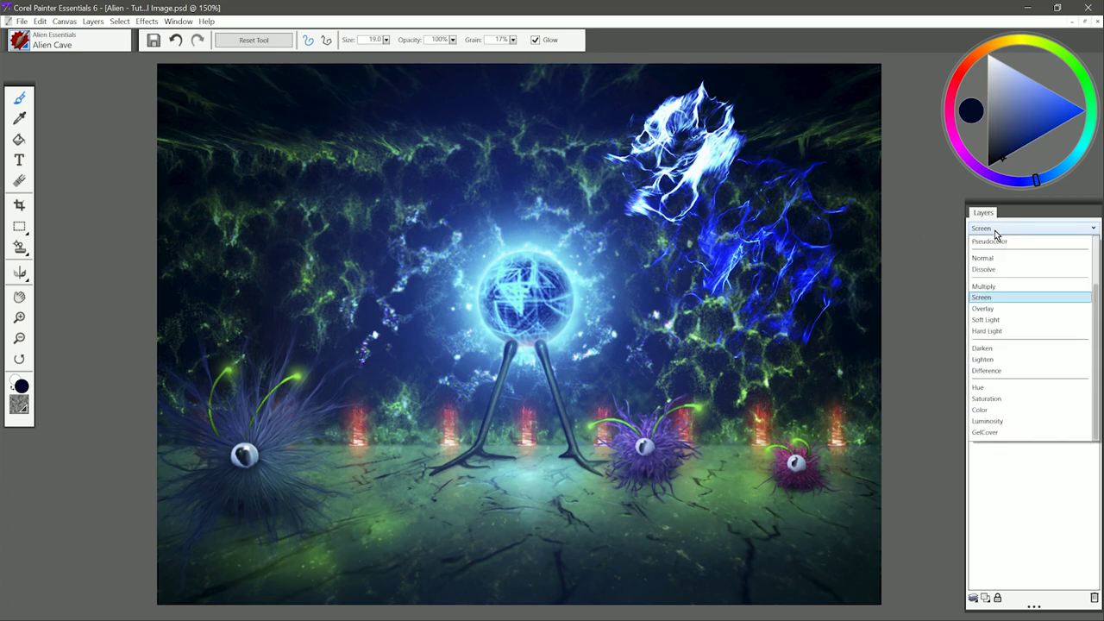
left_click(992, 286)
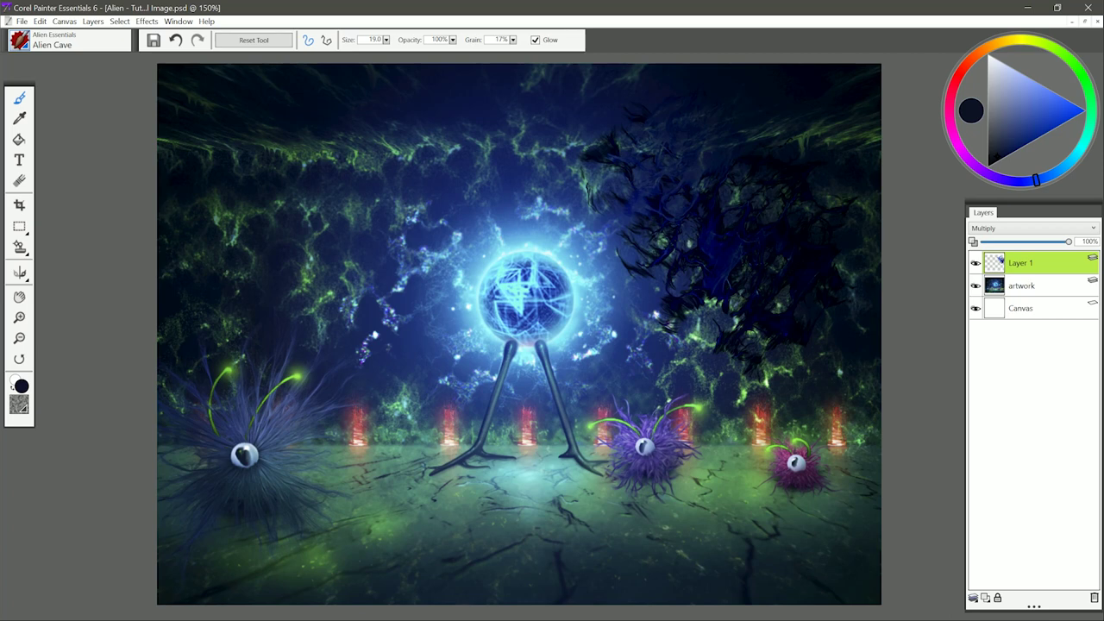
mouse_move(511, 473)
left_mouse_down()
mouse_move(552, 528)
mouse_move(455, 547)
mouse_move(542, 546)
left_mouse_up()
mouse_move(576, 466)
left_mouse_down()
mouse_move(610, 528)
mouse_move(636, 535)
mouse_move(475, 524)
mouse_move(371, 556)
left_mouse_up()
mouse_move(653, 554)
left_mouse_down()
mouse_move(716, 551)
mouse_move(672, 565)
left_mouse_up()
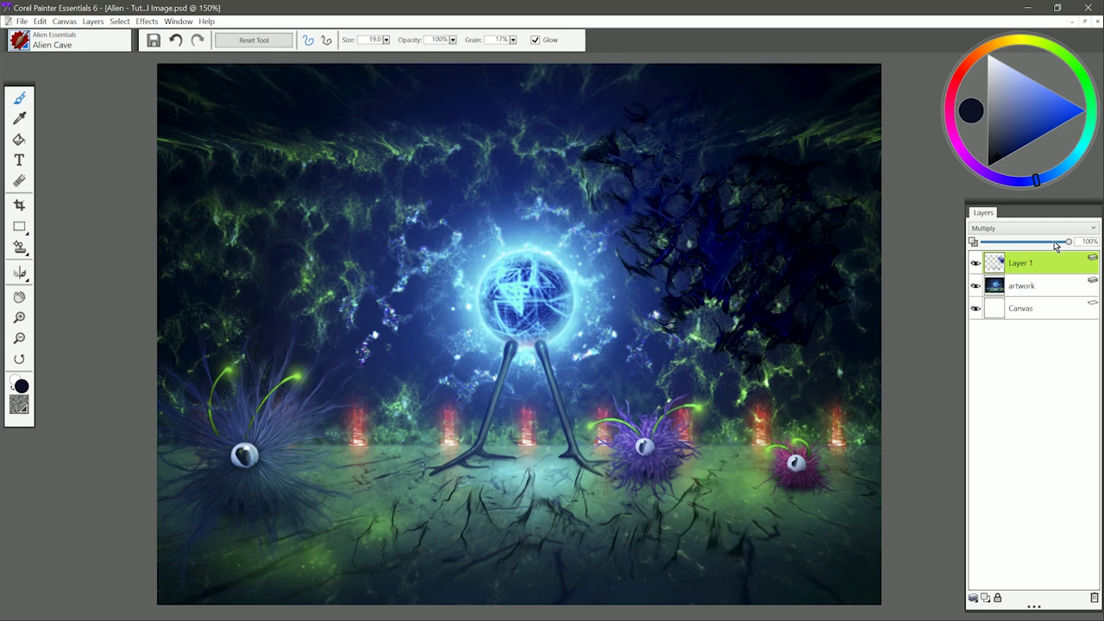
left_click_drag(1054, 244, 1027, 244)
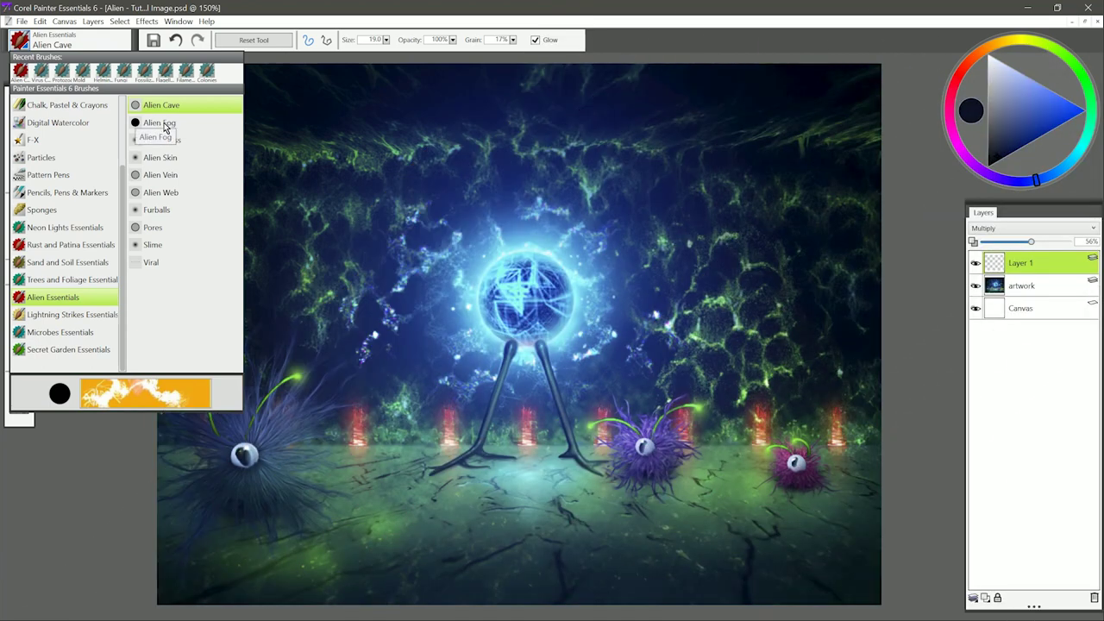
Paint cyan Alien Fog around the right-hand creatures with Layer 1 back on Screen
left_click(164, 126)
left_click(1074, 166)
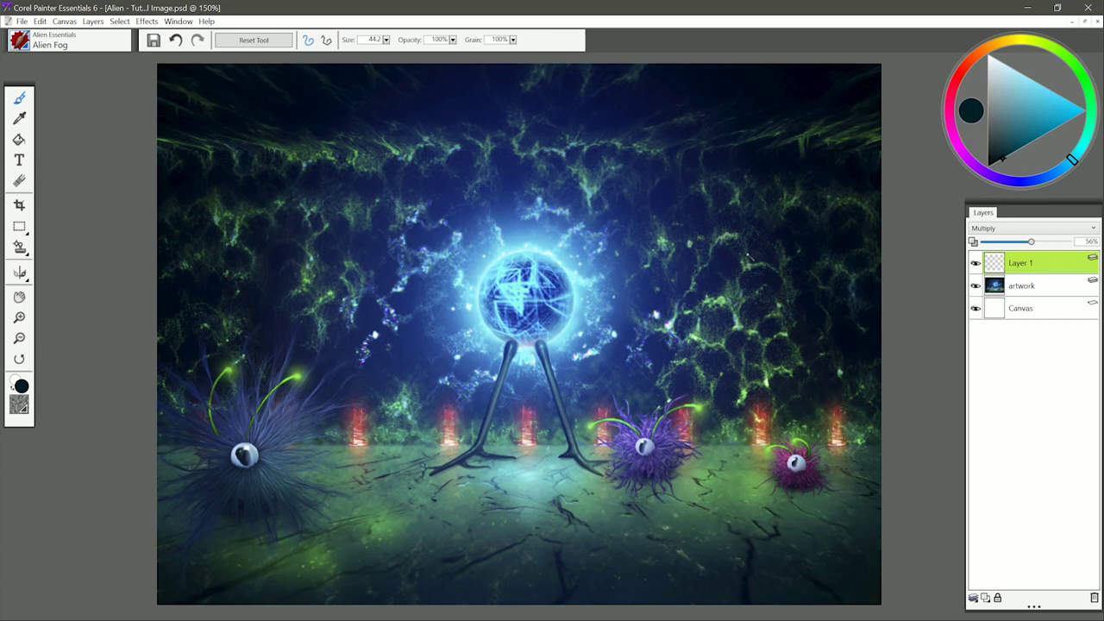
left_click(1003, 229)
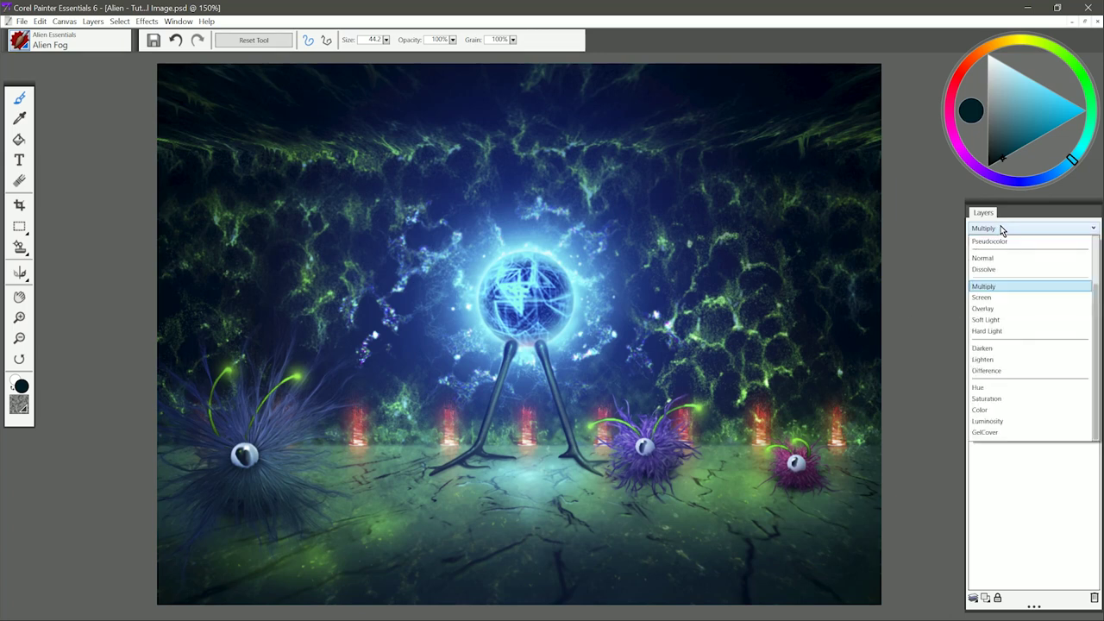
left_click(996, 302)
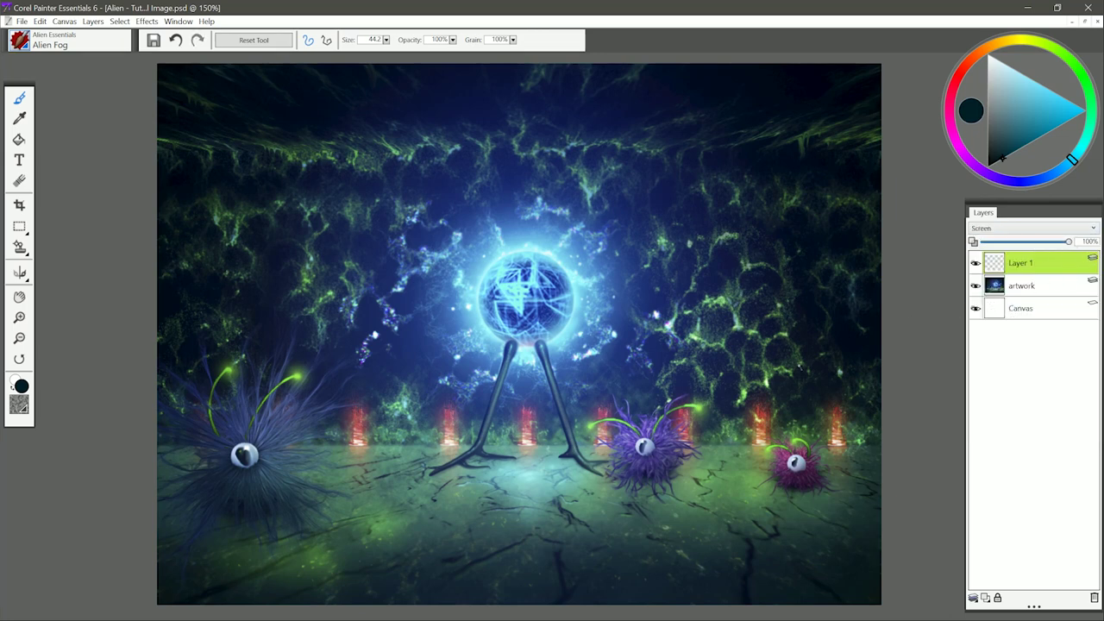
mouse_move(828, 362)
left_mouse_down()
mouse_move(776, 392)
mouse_move(757, 432)
mouse_move(694, 392)
mouse_move(674, 509)
mouse_move(526, 509)
mouse_move(604, 466)
mouse_move(379, 500)
mouse_move(501, 561)
mouse_move(733, 518)
mouse_move(854, 543)
left_mouse_up()
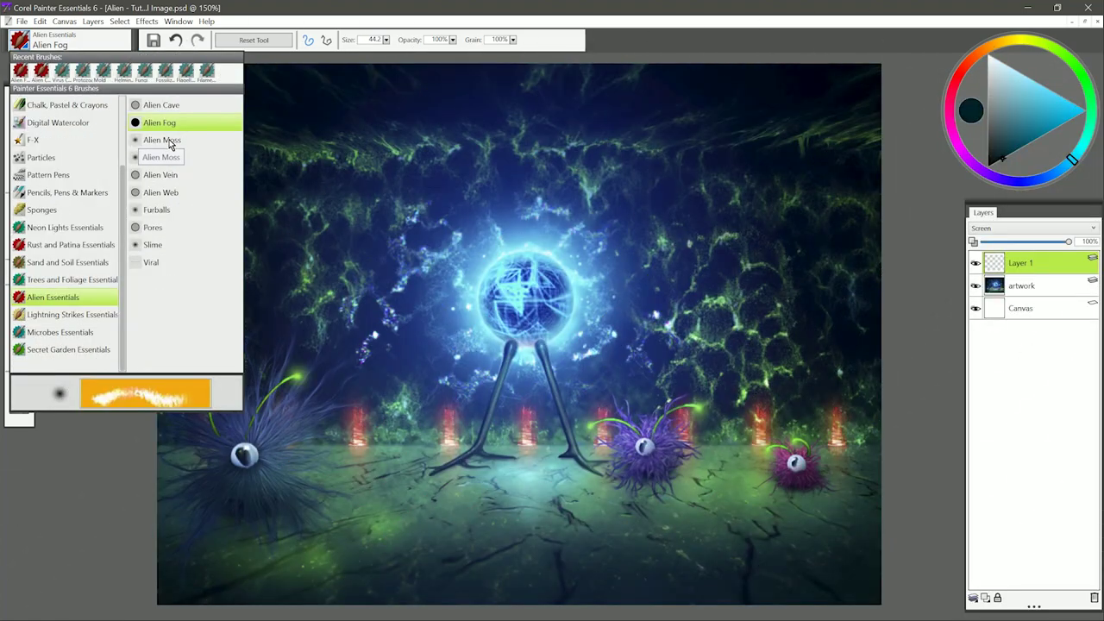
Select Alien Moss in green and paint white moss speckles on the upper right wall
left_click(168, 142)
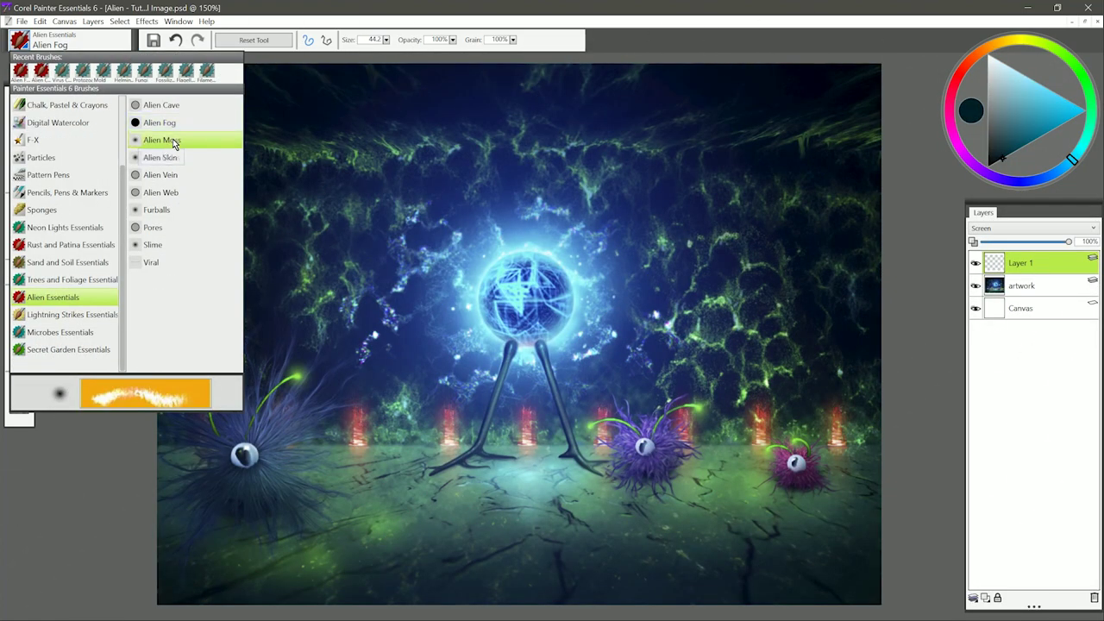
left_click(173, 143)
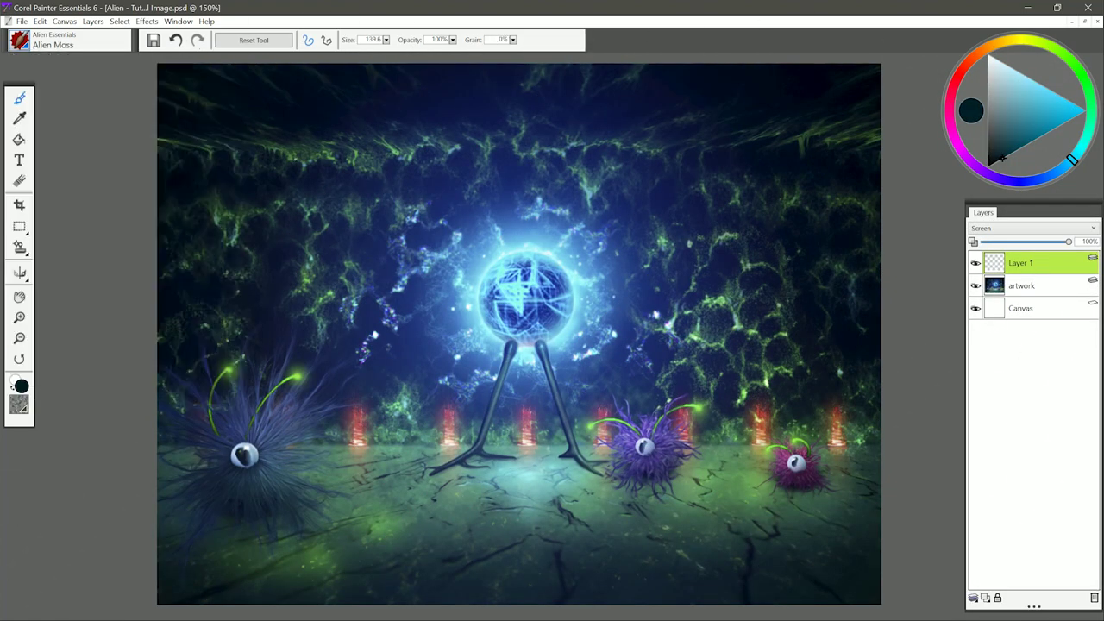
left_click(1050, 51)
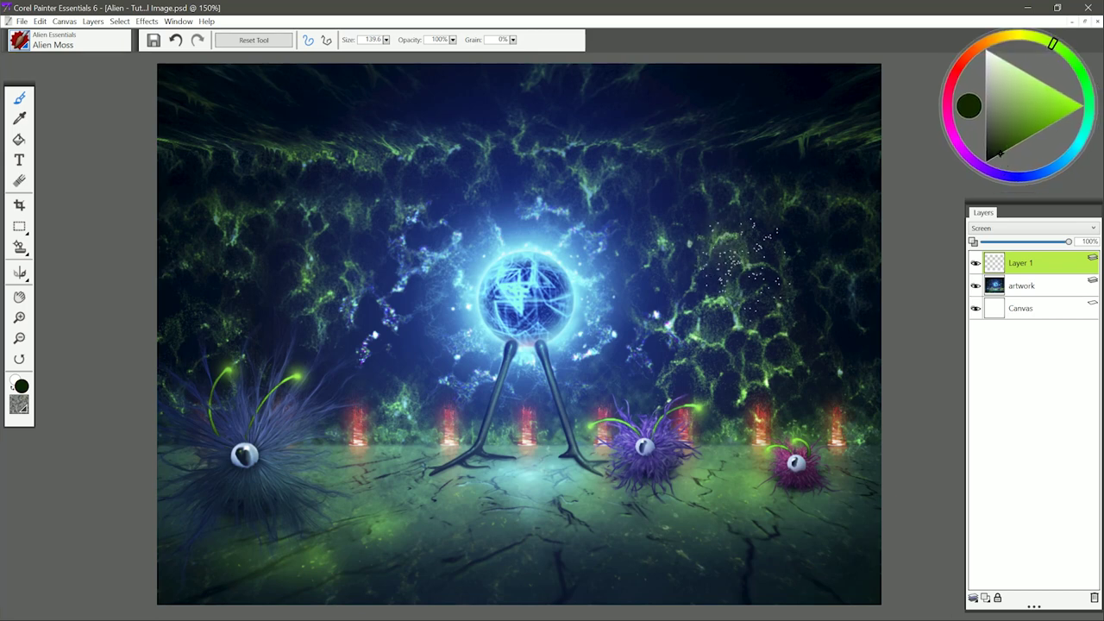
left_click_drag(789, 211, 819, 285)
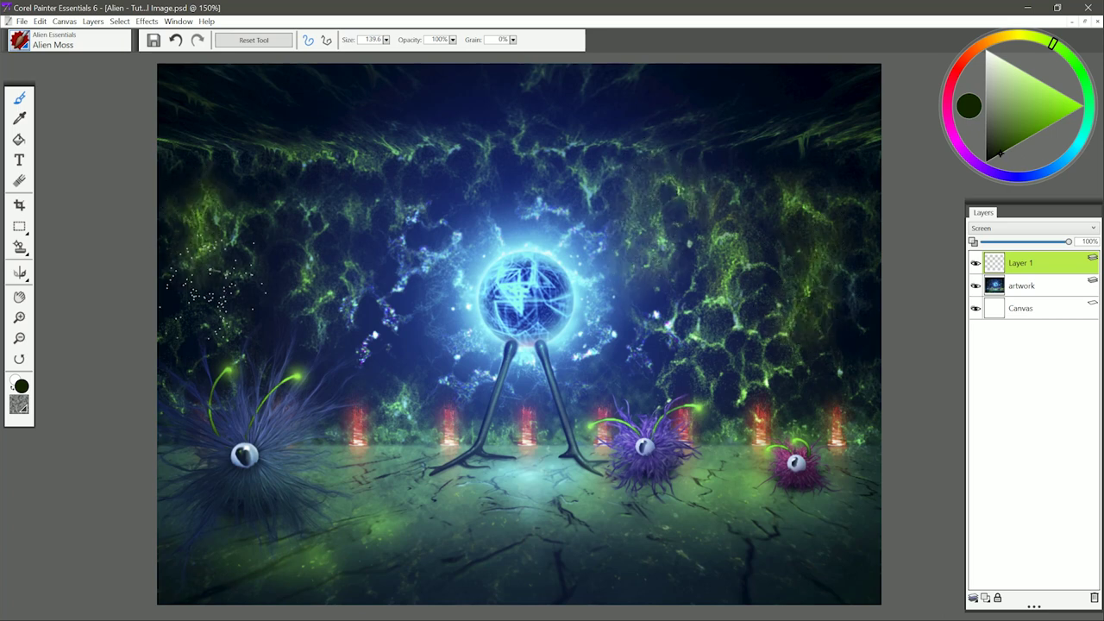
Paint yellow-green moss on the left wall beside the orb and along the right wall
left_click_drag(1021, 134, 1026, 142)
left_click(1036, 39)
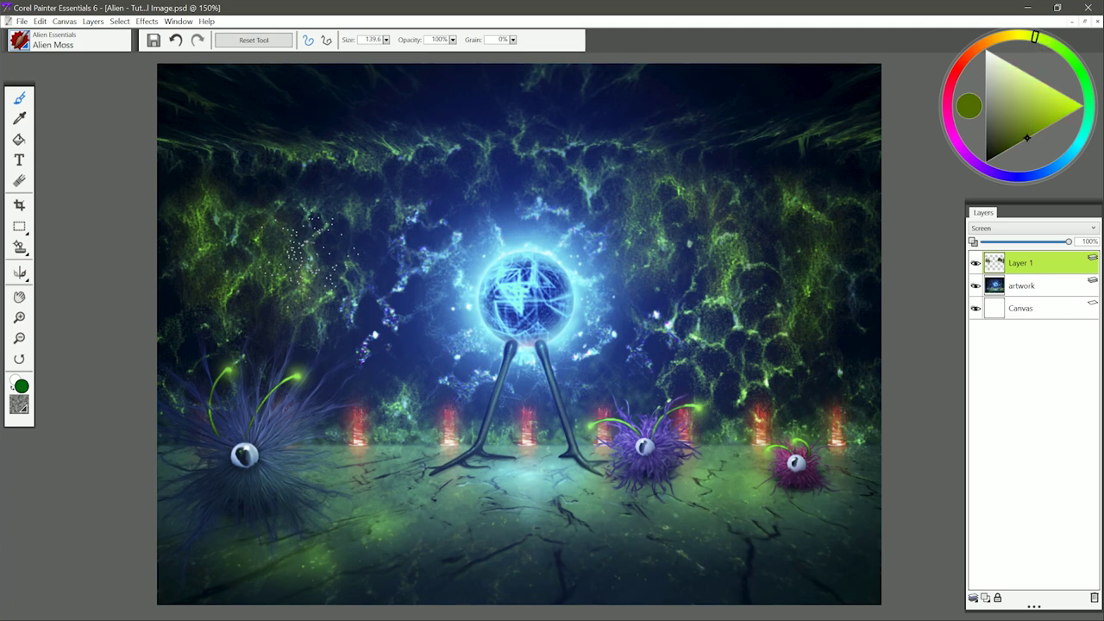
mouse_move(366, 216)
left_mouse_down()
mouse_move(359, 250)
mouse_move(375, 278)
mouse_move(425, 178)
mouse_move(441, 190)
mouse_move(334, 200)
mouse_move(312, 237)
mouse_move(328, 298)
mouse_move(349, 319)
mouse_move(334, 256)
mouse_move(354, 334)
left_mouse_up()
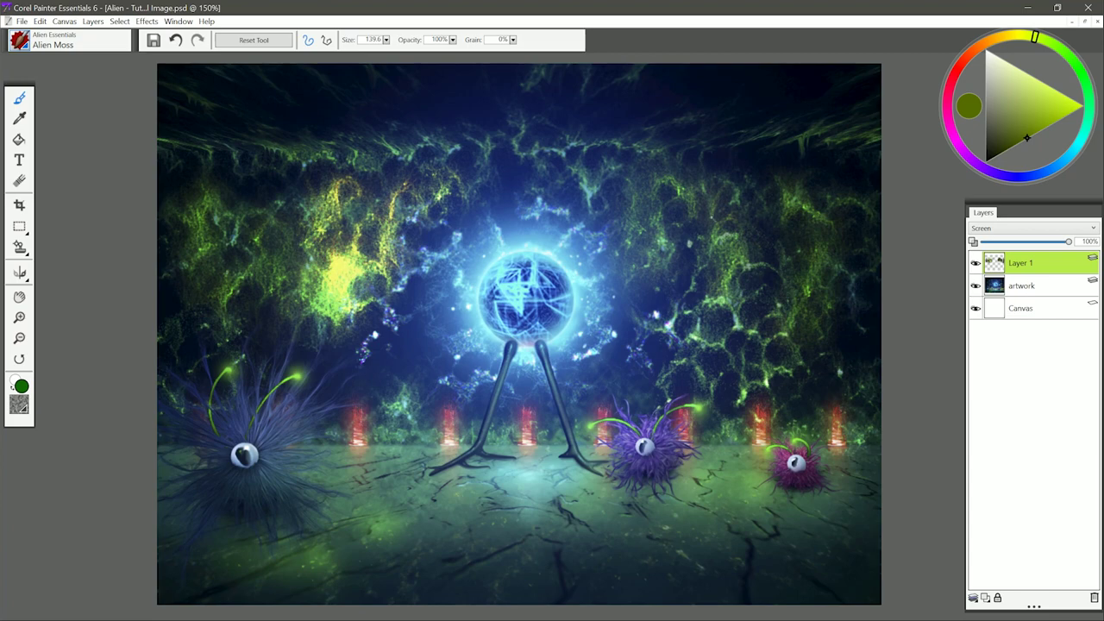
mouse_move(712, 214)
left_mouse_down()
mouse_move(716, 298)
mouse_move(734, 354)
left_mouse_up()
mouse_move(802, 207)
left_mouse_down()
mouse_move(806, 337)
mouse_move(682, 379)
left_mouse_up()
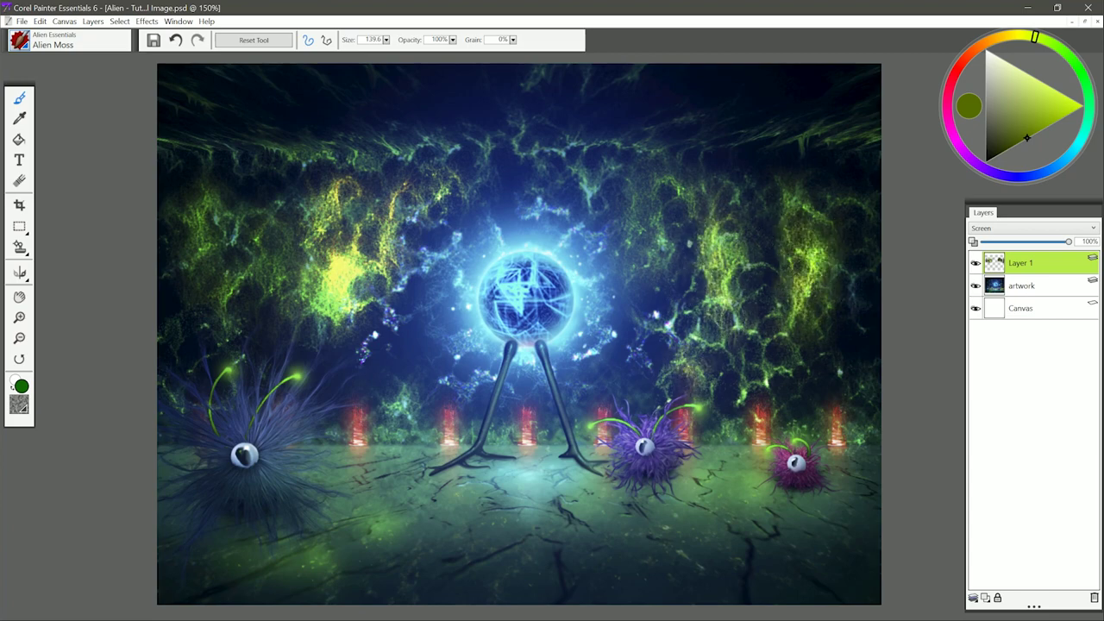
mouse_move(647, 215)
left_mouse_down()
mouse_move(638, 310)
mouse_move(768, 380)
left_mouse_up()
Add a final moss stroke, then paint a purple-blue Alien Skin cloud right of the orb in Normal blending
left_click_drag(388, 328, 414, 371)
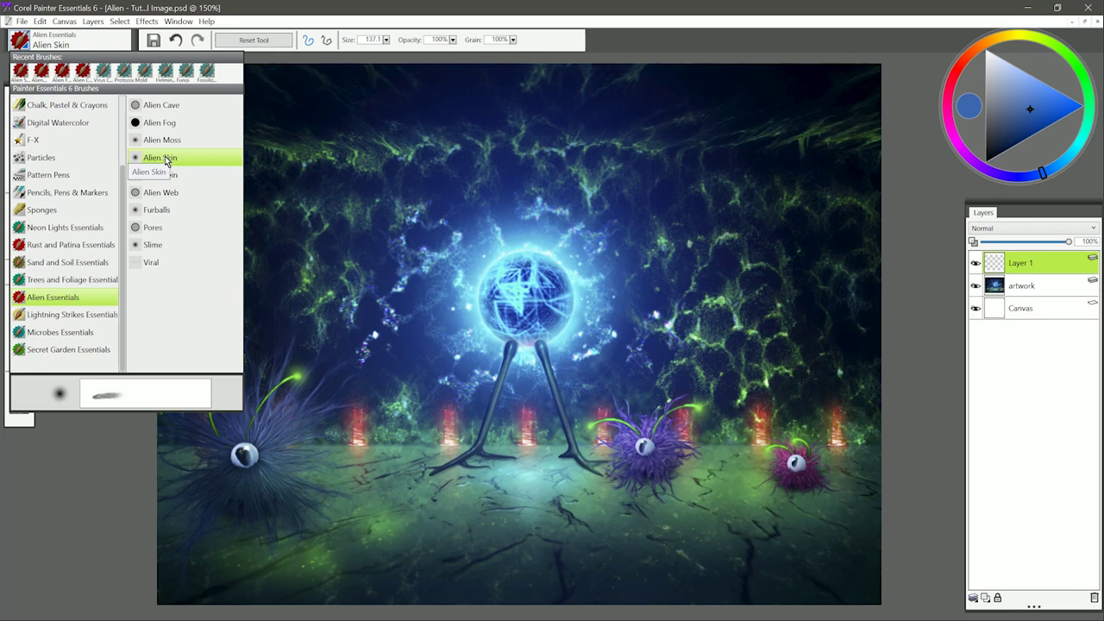
left_click(164, 158)
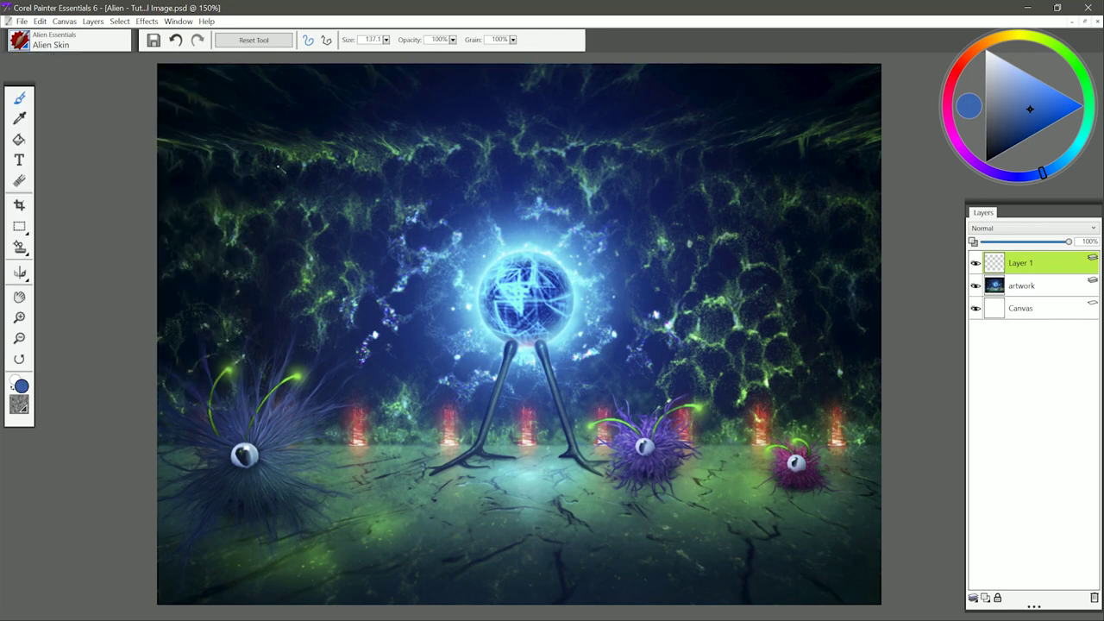
left_click(992, 229)
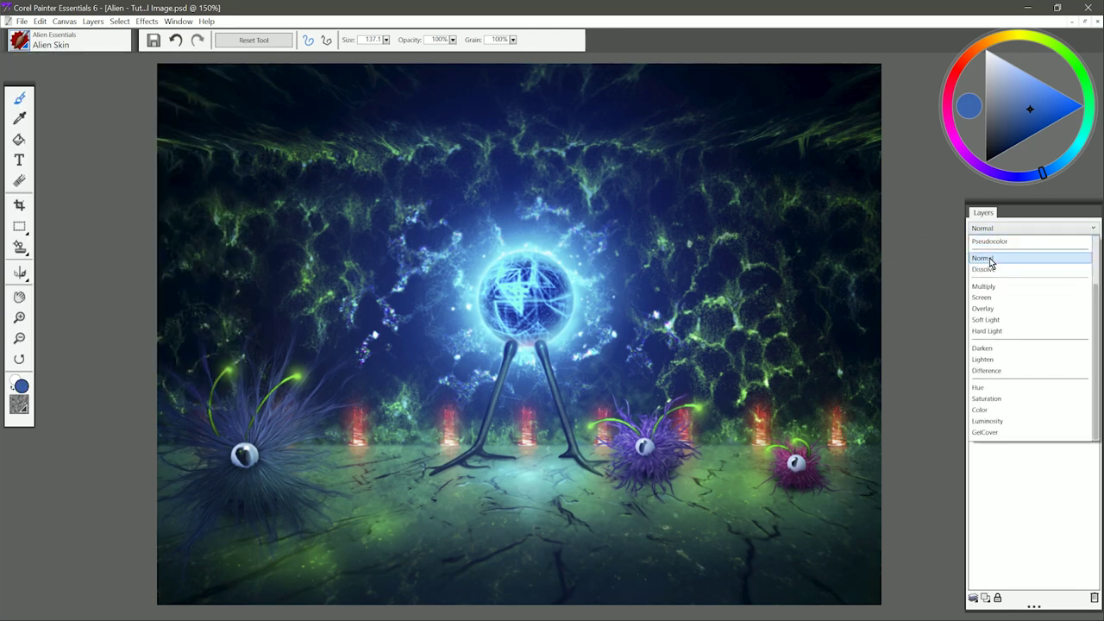
left_click(979, 259)
mouse_move(698, 242)
left_mouse_down()
mouse_move(681, 336)
mouse_move(716, 207)
mouse_move(759, 293)
left_mouse_up()
mouse_move(742, 336)
left_mouse_down()
mouse_move(672, 207)
mouse_move(656, 345)
mouse_move(759, 345)
mouse_move(759, 216)
left_mouse_up()
left_click_drag(756, 164, 742, 198)
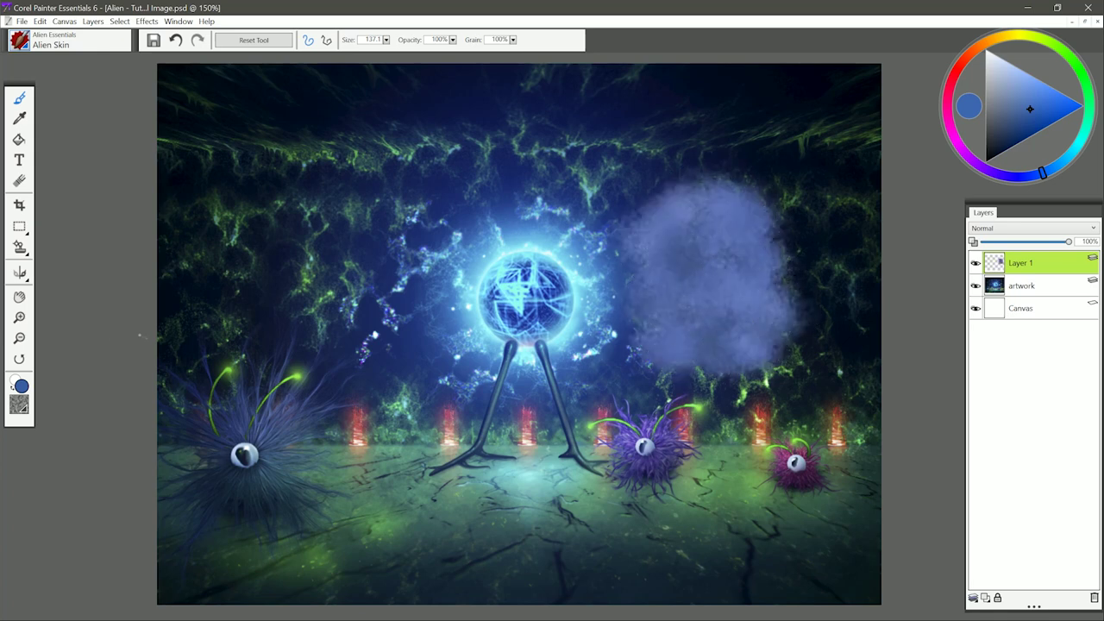
Brush light strokes over the cloud using the Simulated Woodgrain paper texture
left_click(19, 405)
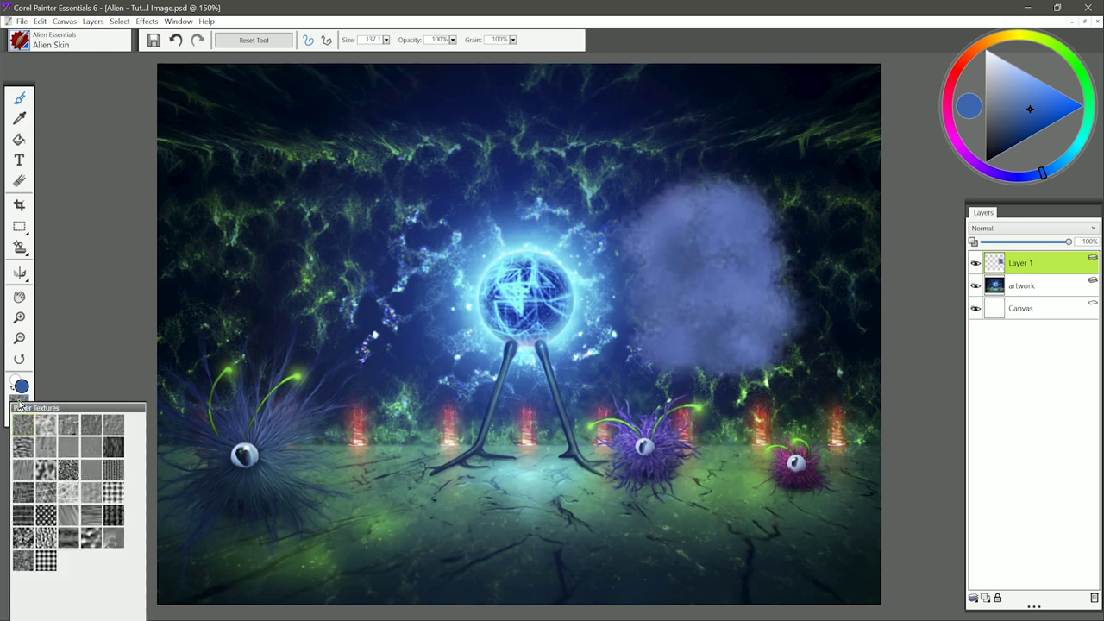
left_click(24, 536)
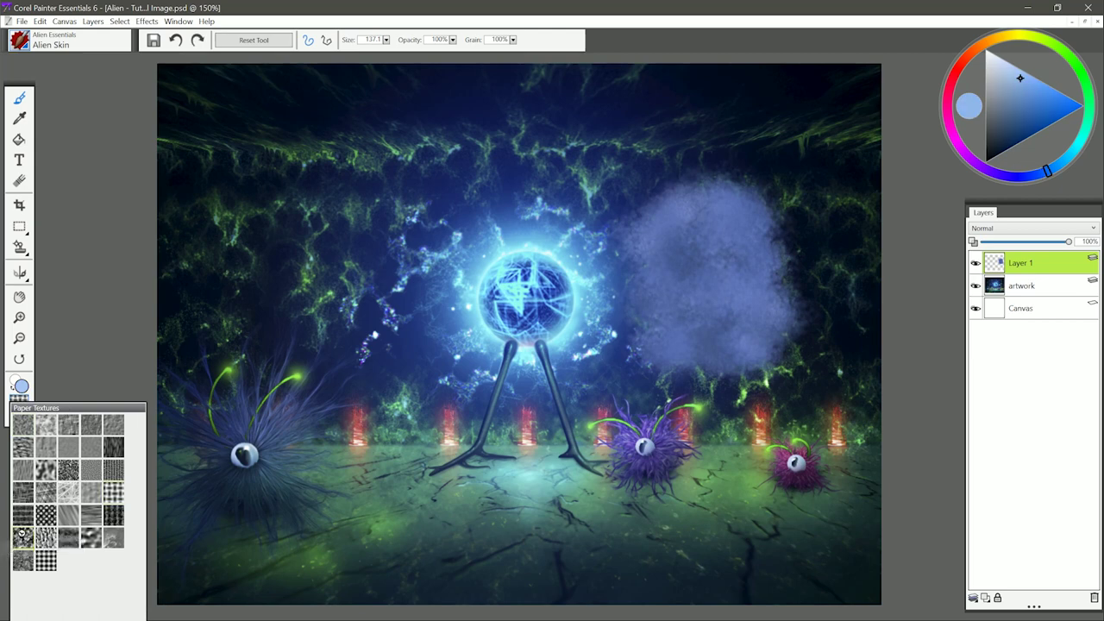
mouse_move(681, 225)
left_mouse_down()
mouse_move(665, 285)
mouse_move(716, 242)
mouse_move(776, 245)
mouse_move(723, 338)
left_mouse_up()
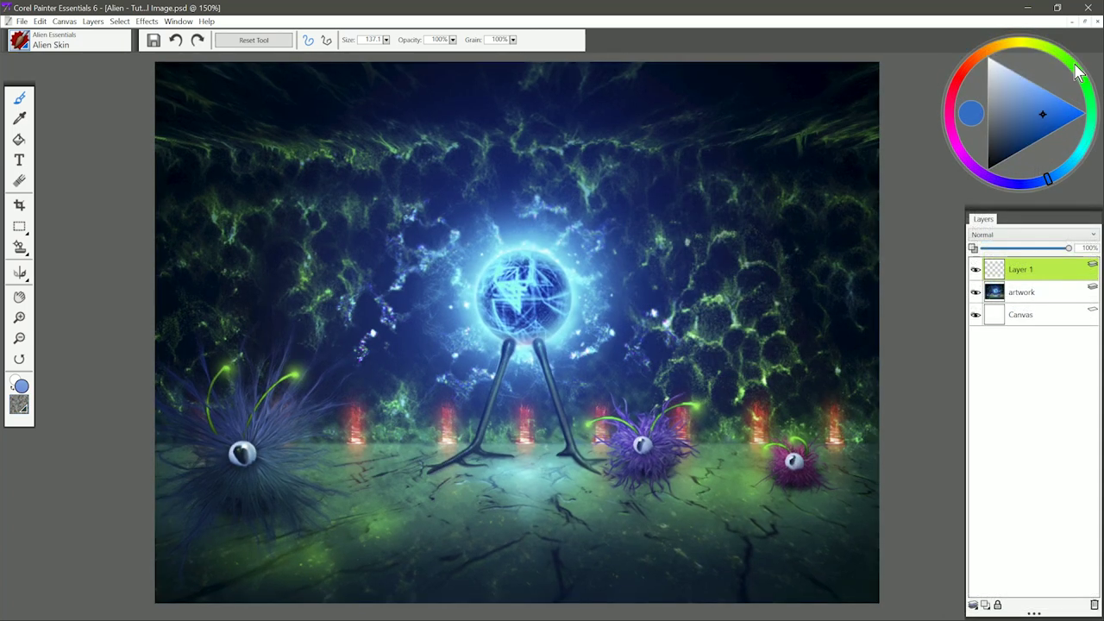
Paint a soft dark-green Alien Skin cloud left of the orb
left_click_drag(1079, 73, 1063, 55)
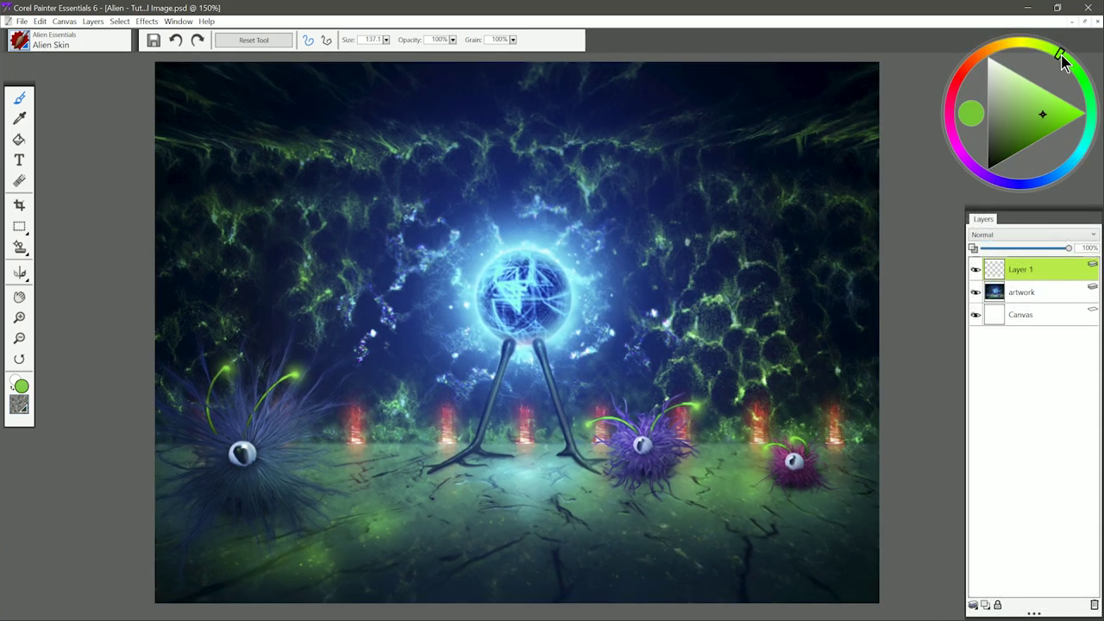
left_click(1009, 159)
mouse_move(341, 204)
left_mouse_down()
mouse_move(335, 255)
mouse_move(373, 280)
mouse_move(387, 220)
mouse_move(344, 194)
mouse_move(300, 259)
mouse_move(352, 277)
mouse_move(400, 229)
mouse_move(404, 292)
left_mouse_up()
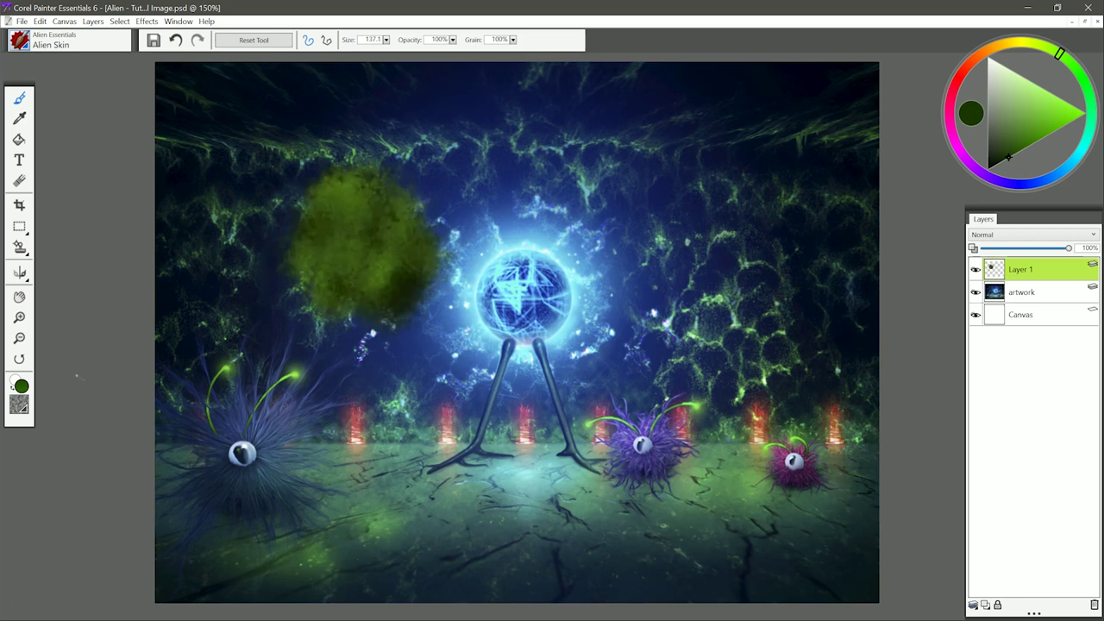
Repaint the cloud in olive with checker paper texture at 100% opacity
left_click(20, 402)
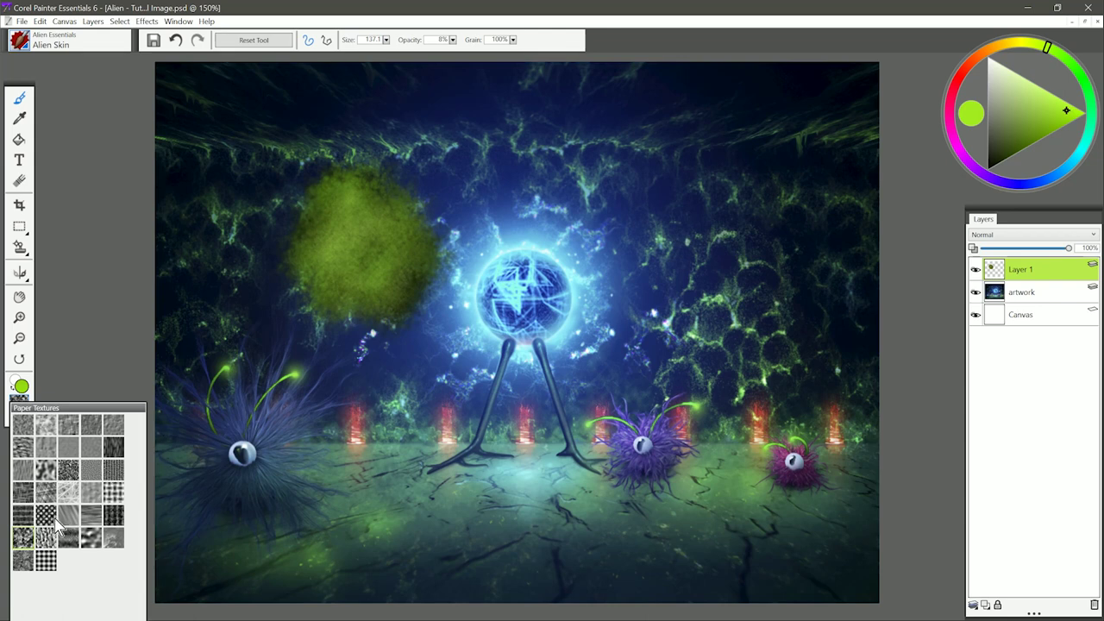
left_click(54, 515)
left_click_drag(1020, 160, 1015, 152)
key("0")
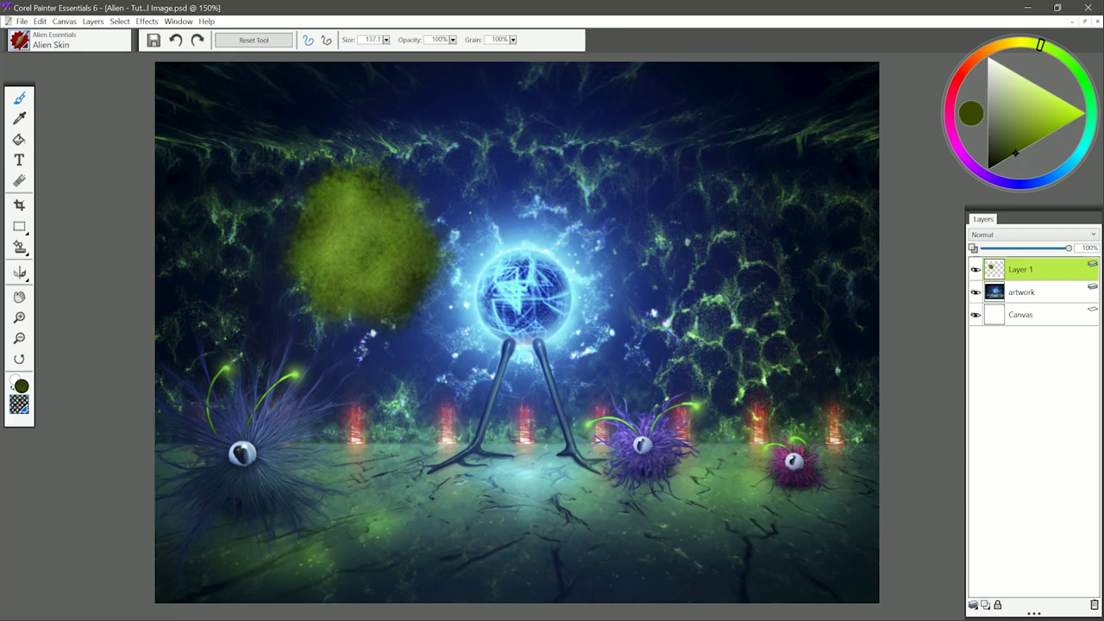
mouse_move(345, 207)
left_mouse_down()
mouse_move(310, 259)
mouse_move(388, 251)
left_mouse_up()
left_click_drag(345, 294, 406, 233)
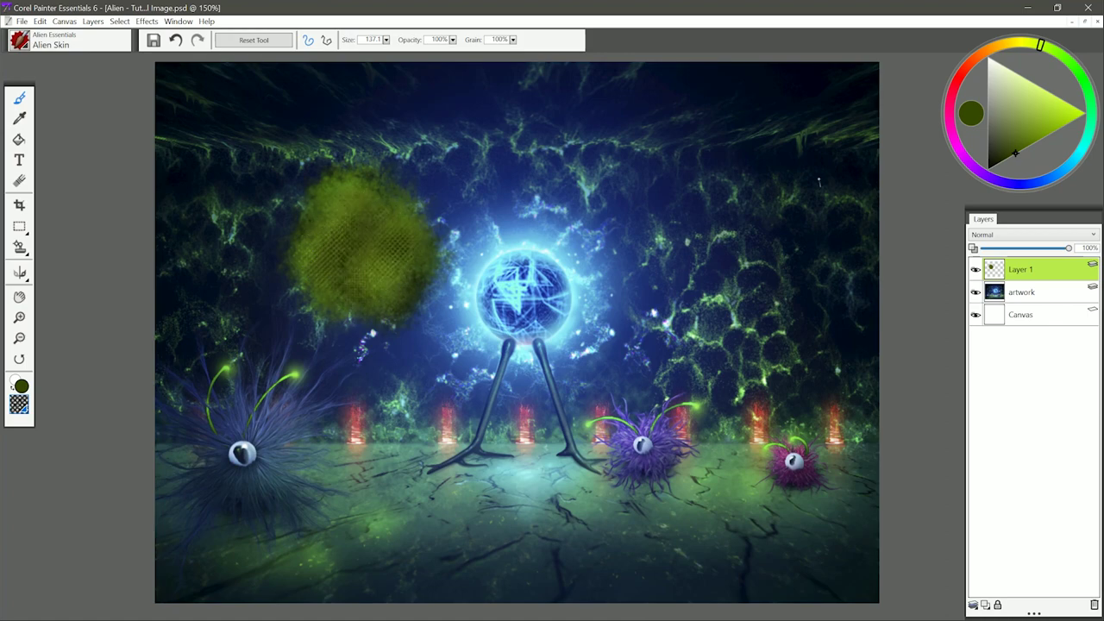
left_click(1027, 141)
mouse_move(328, 207)
left_mouse_down()
mouse_move(397, 293)
mouse_move(294, 190)
mouse_move(380, 310)
mouse_move(414, 320)
left_mouse_up()
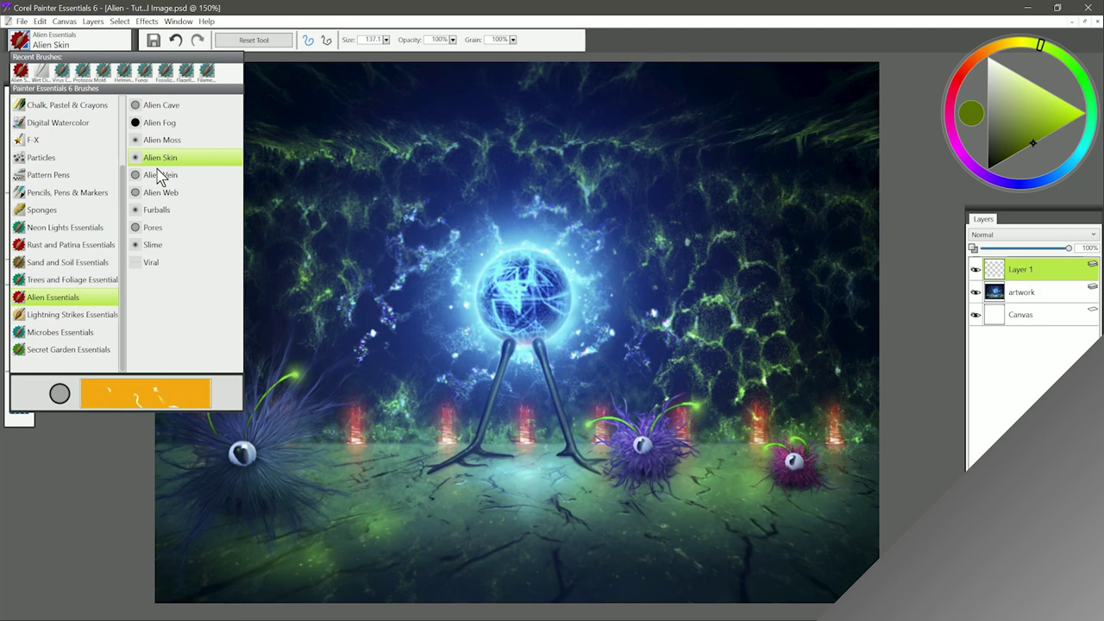
Paint dark-red Alien Vein strands on the upper right wall, then set Layer 1 to Screen
left_click(158, 177)
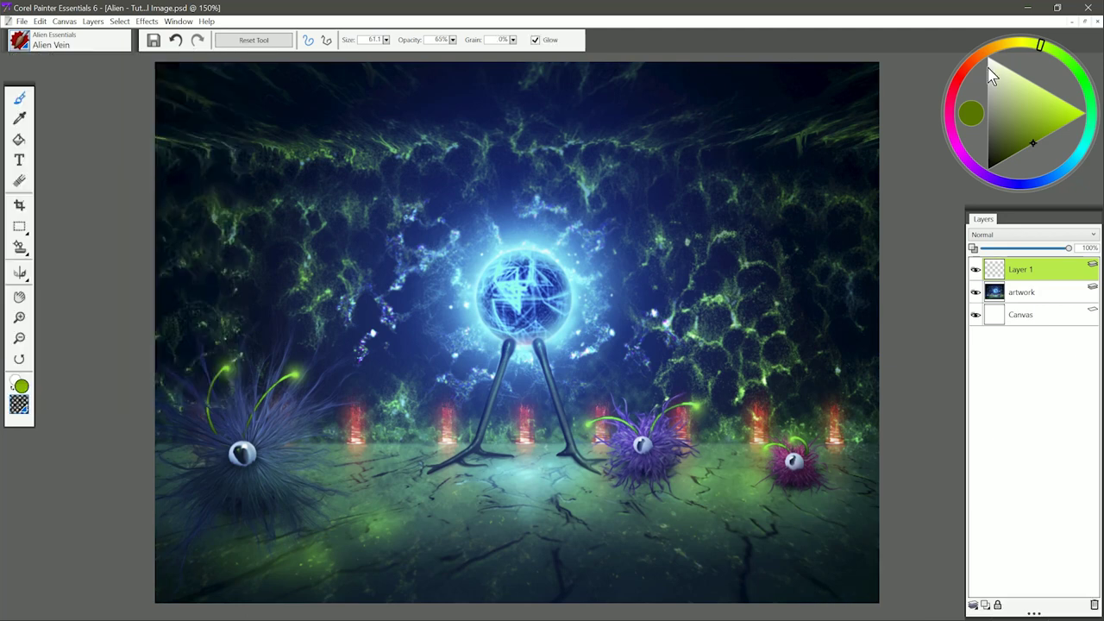
left_click(963, 70)
mouse_move(1016, 153)
left_mouse_down()
mouse_move(1013, 167)
mouse_move(1035, 160)
left_mouse_up()
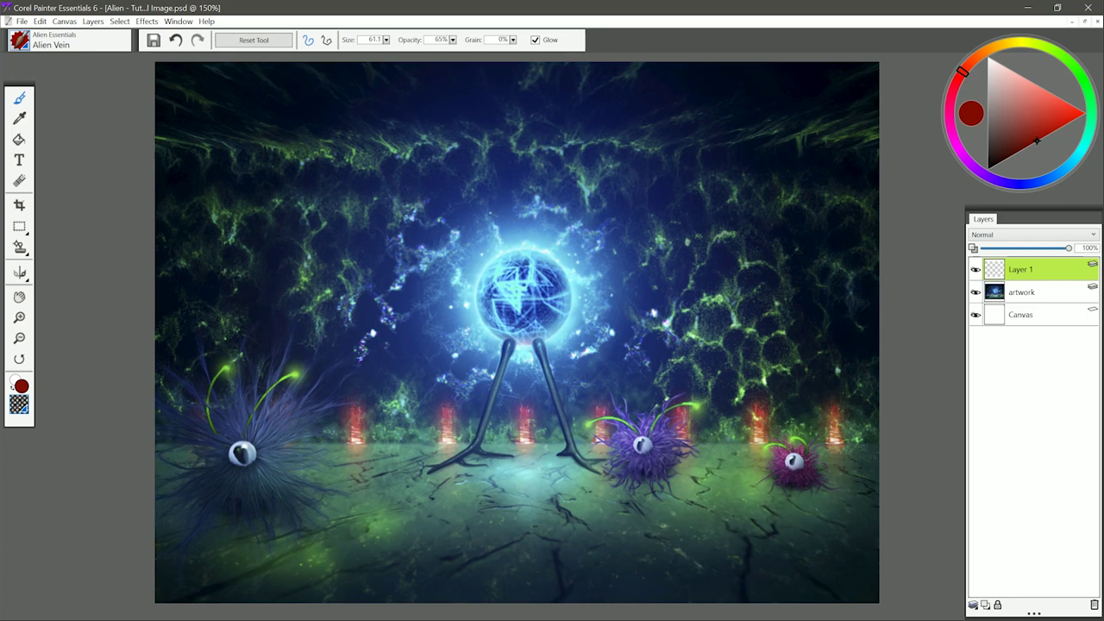
mouse_move(672, 182)
left_mouse_down()
mouse_move(700, 193)
mouse_move(628, 183)
left_mouse_up()
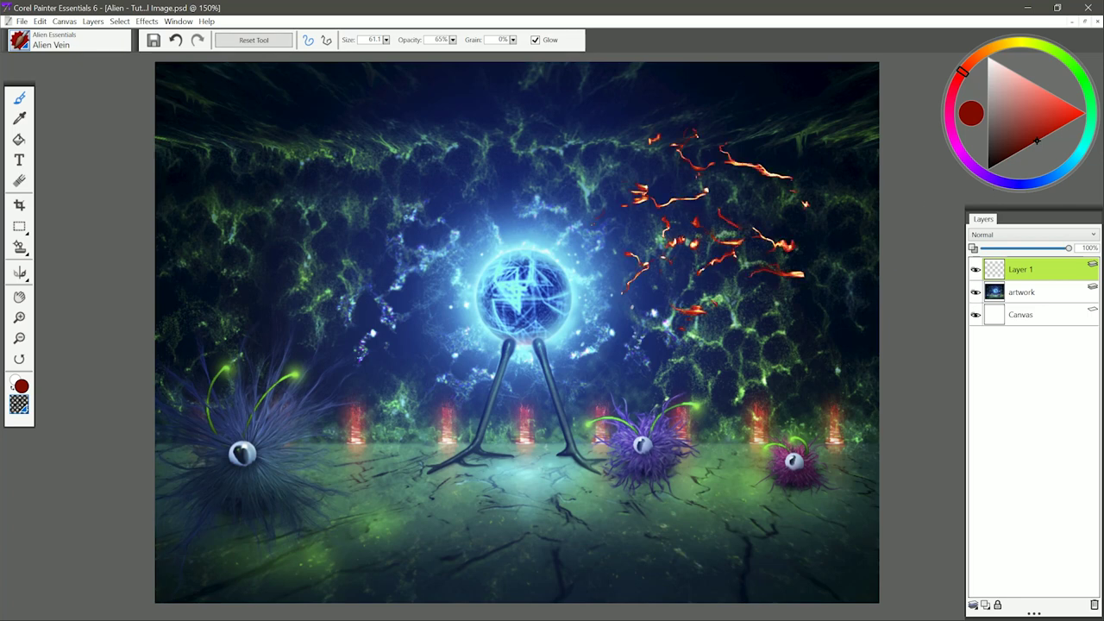
left_click(1005, 235)
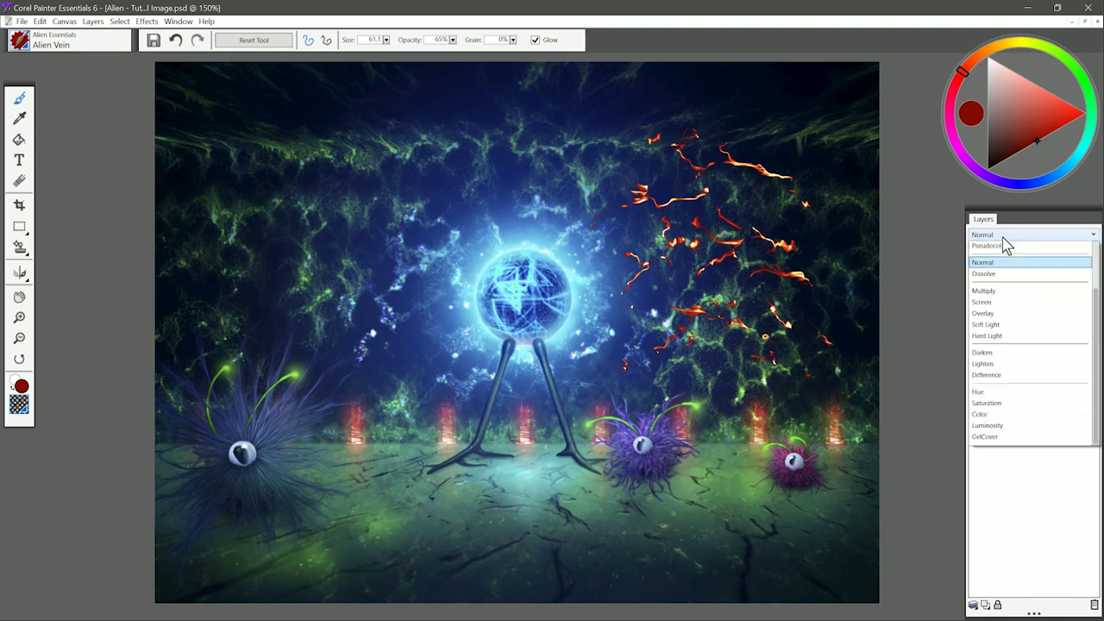
left_click(999, 303)
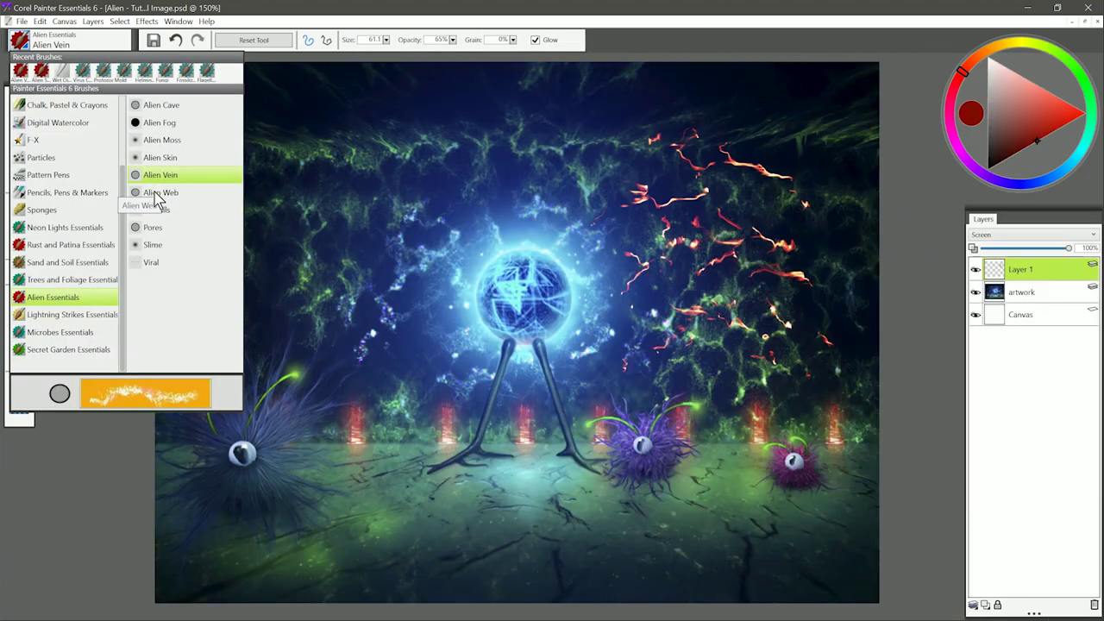
With the Alien Web brush in pale green, then near-white, drape web strands across the upper cave
left_click(171, 193)
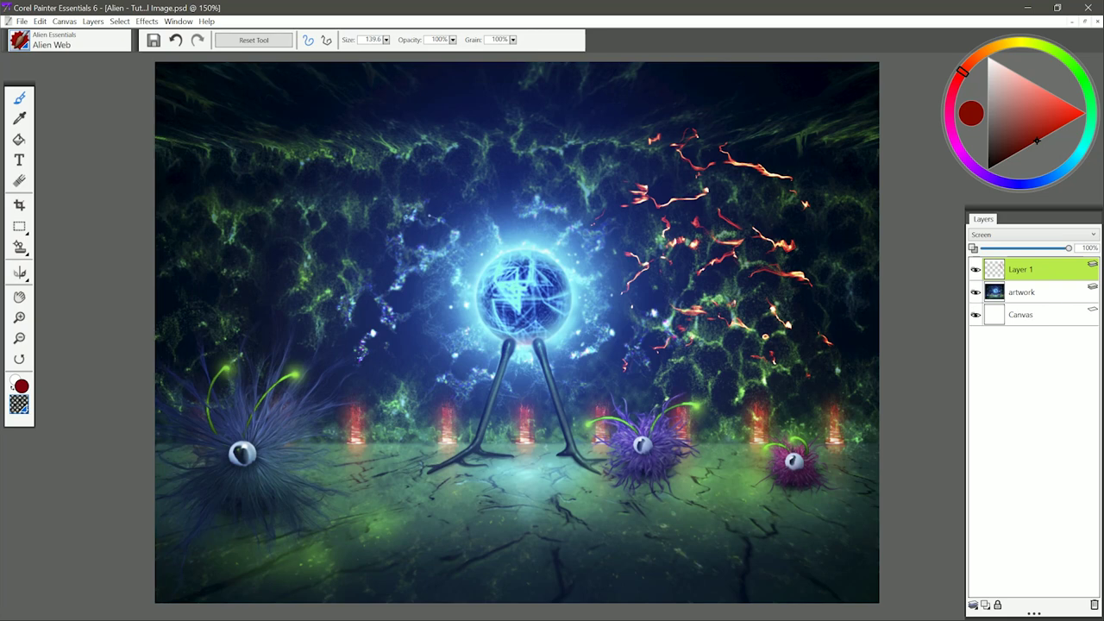
left_click(1072, 63)
left_click(1010, 149)
left_click_drag(1010, 149, 1006, 123)
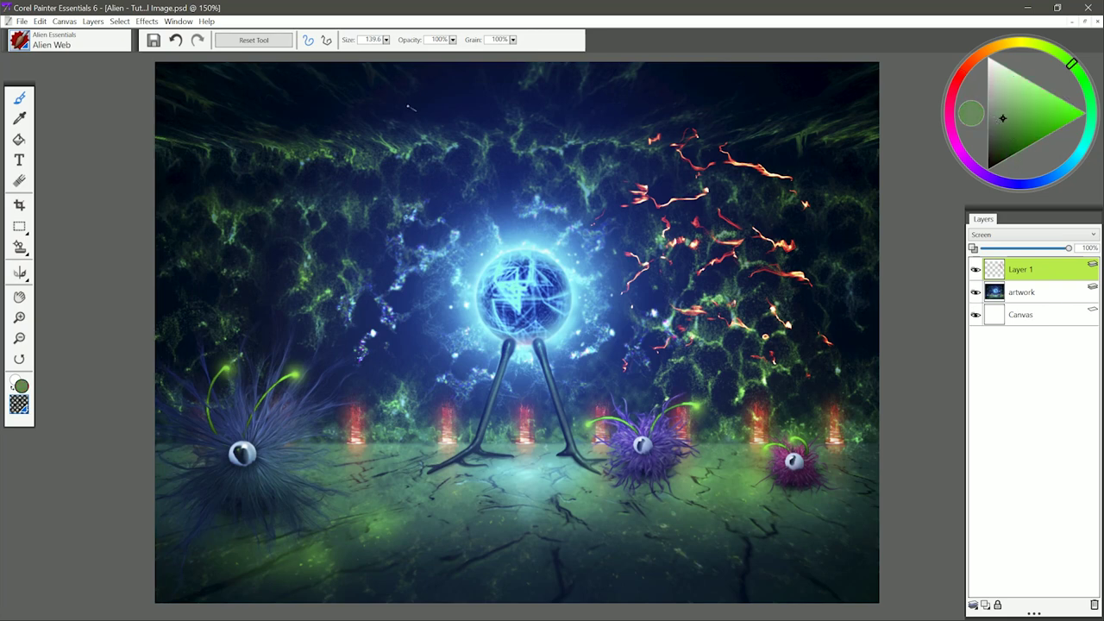
mouse_move(408, 106)
left_mouse_down()
mouse_move(388, 86)
mouse_move(380, 172)
mouse_move(440, 104)
mouse_move(514, 99)
mouse_move(530, 130)
mouse_move(604, 147)
mouse_move(647, 121)
mouse_move(781, 172)
mouse_move(841, 60)
left_mouse_up()
left_click(1004, 93)
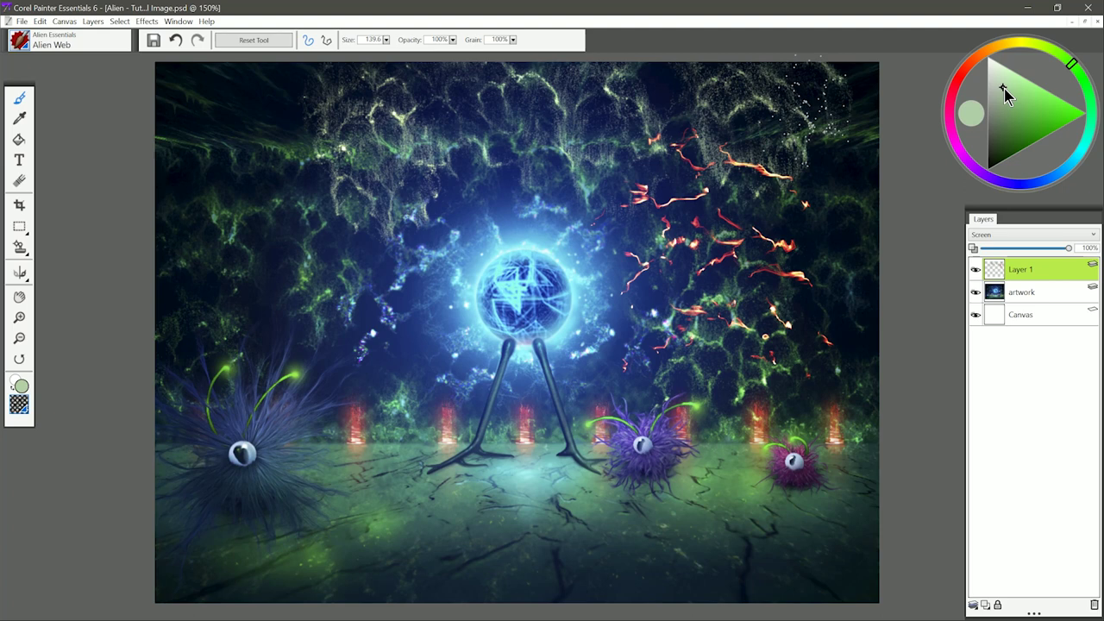
mouse_move(759, 86)
left_mouse_down()
mouse_move(669, 146)
mouse_move(595, 147)
mouse_move(508, 121)
mouse_move(380, 177)
mouse_move(337, 138)
mouse_move(541, 130)
mouse_move(637, 155)
left_mouse_up()
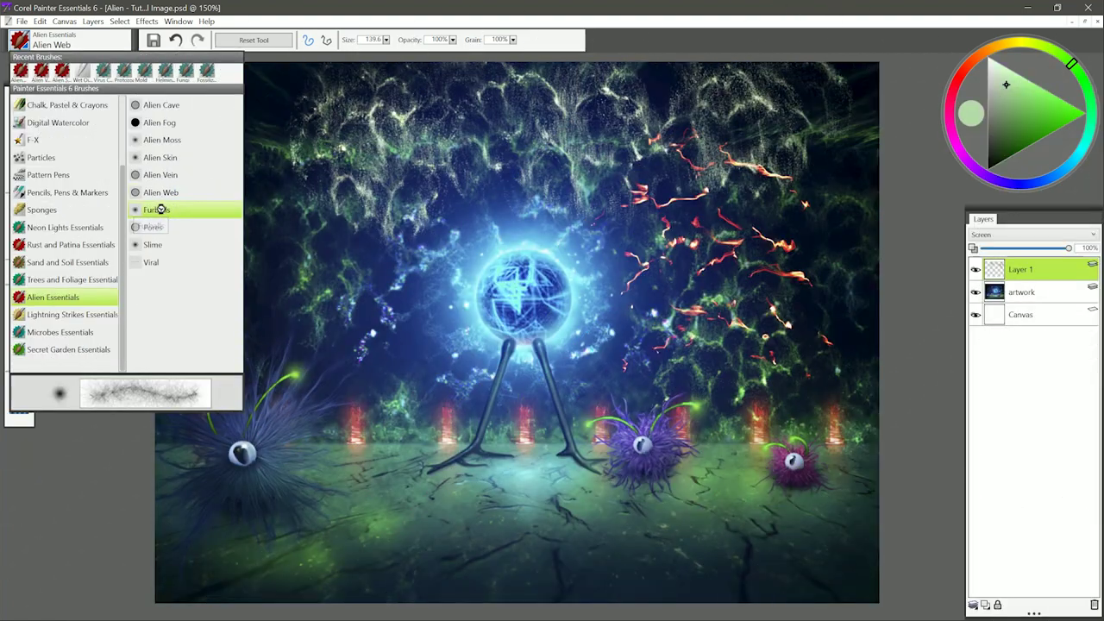
Select the Furballs brush in dark red and set Layer 1 back to Normal blending
left_click(153, 209)
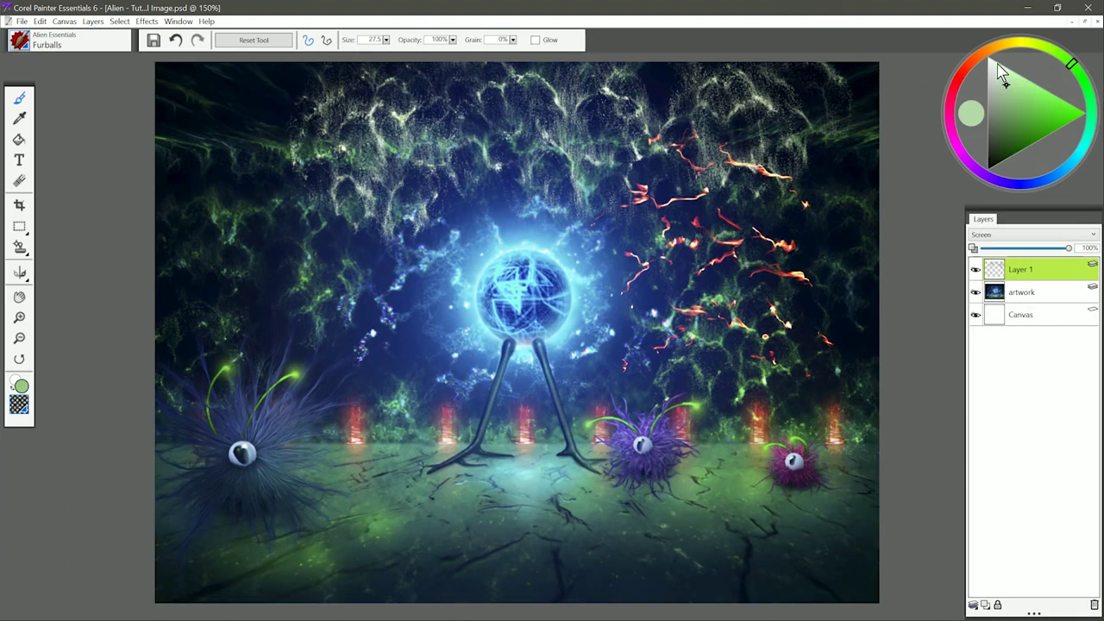
left_click(959, 80)
left_click(1015, 154)
left_click(1005, 236)
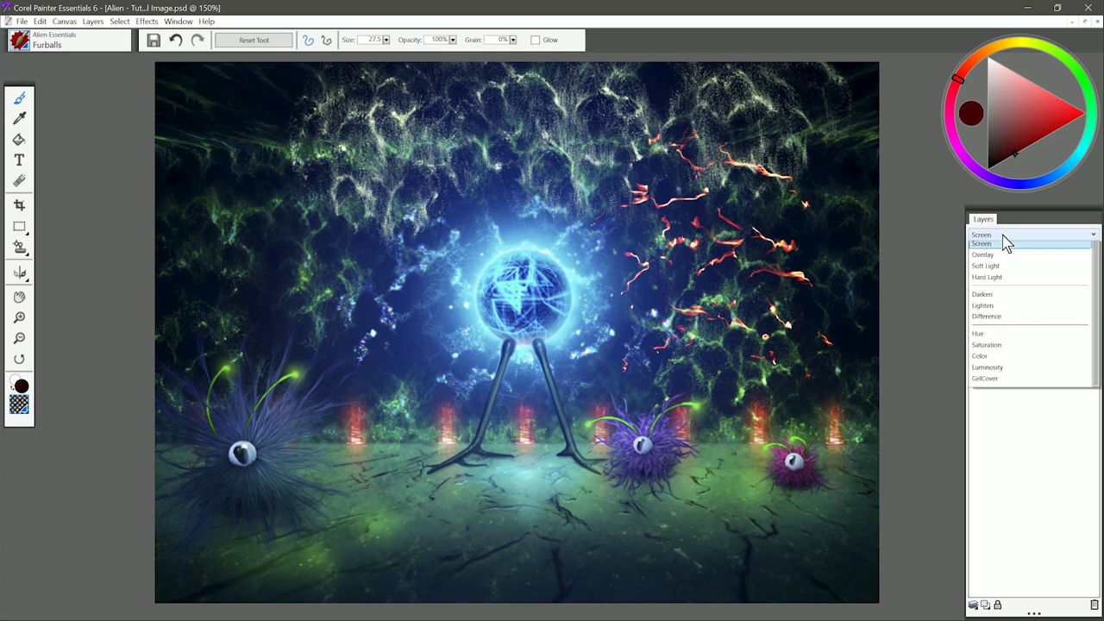
scroll(1005, 241, "up", 2)
left_click(1000, 274)
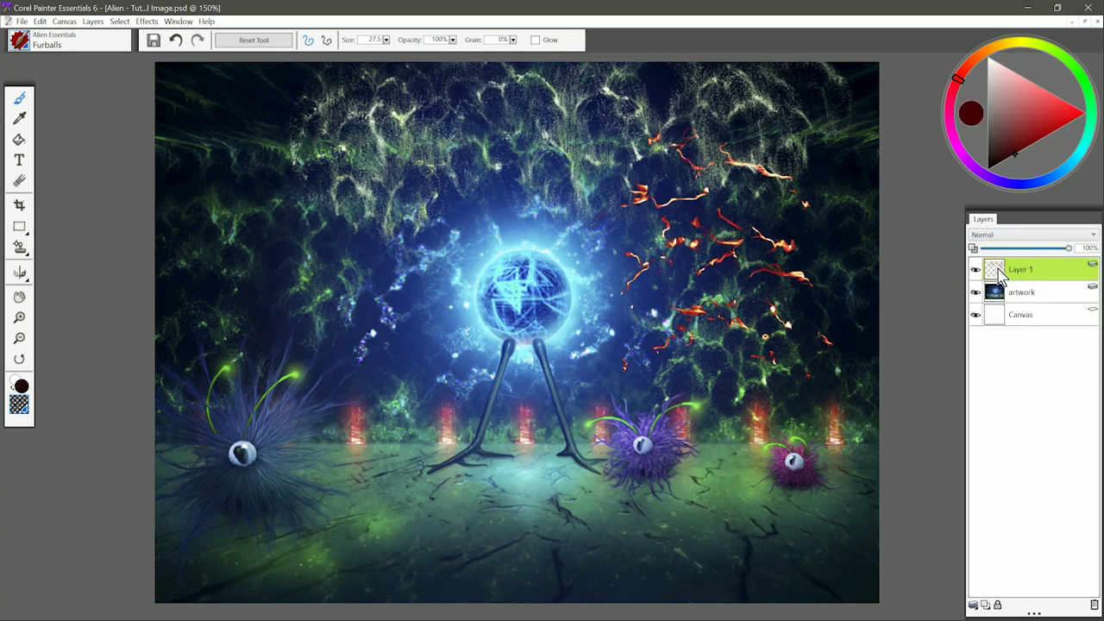
left_click_drag(1004, 152, 1016, 169)
Paint red and magenta furballs on the floor, plus a large purple one at size 150.6
left_click(421, 473)
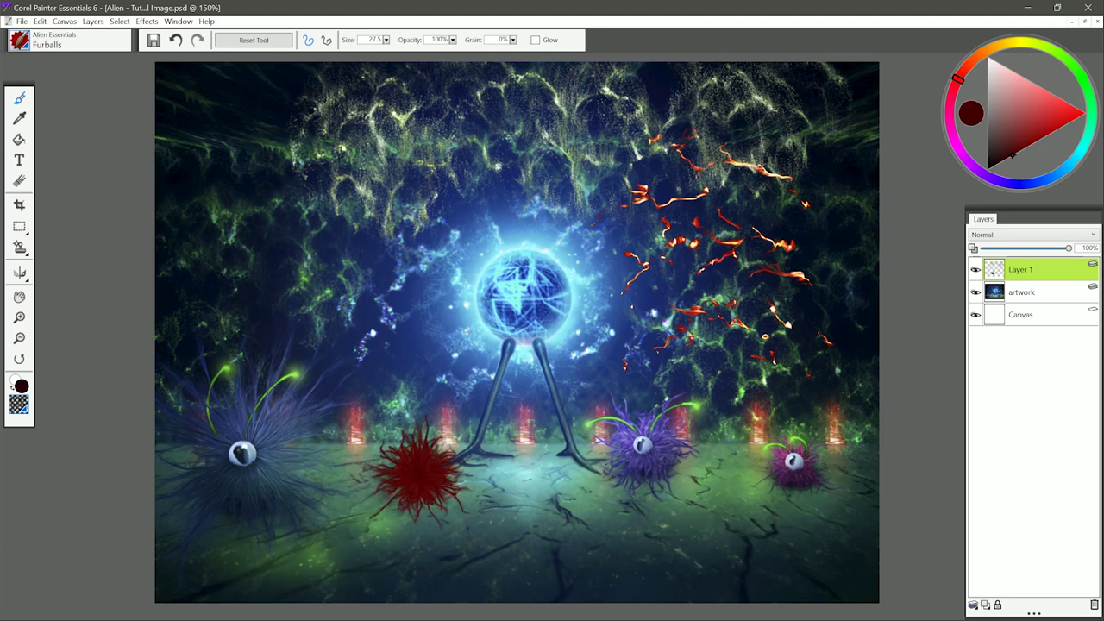
left_click(962, 156)
left_click(545, 481)
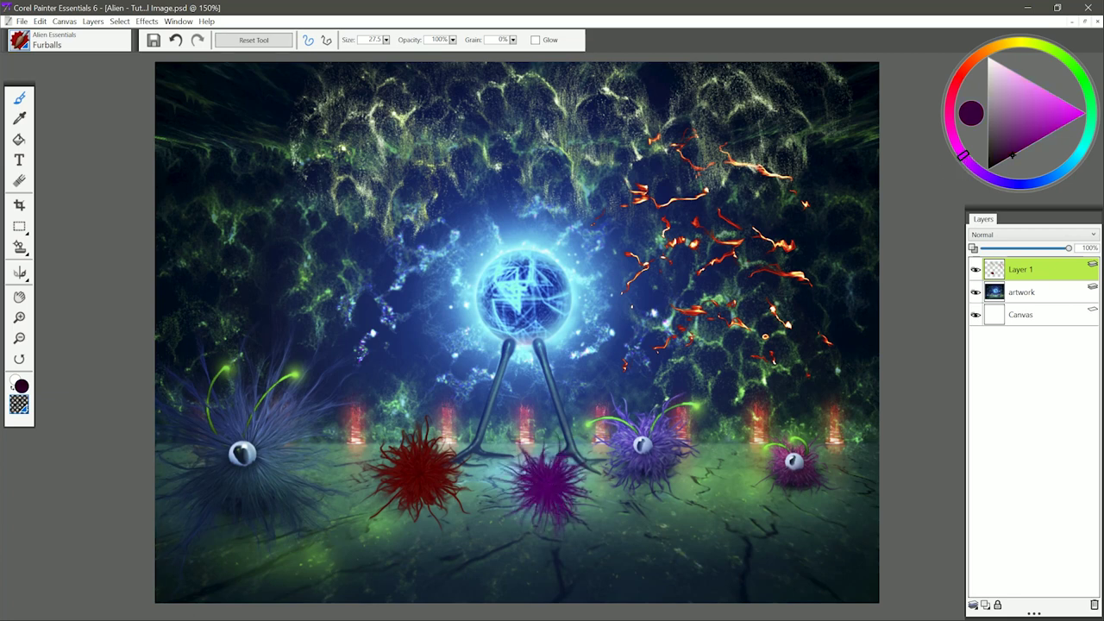
left_click(986, 176)
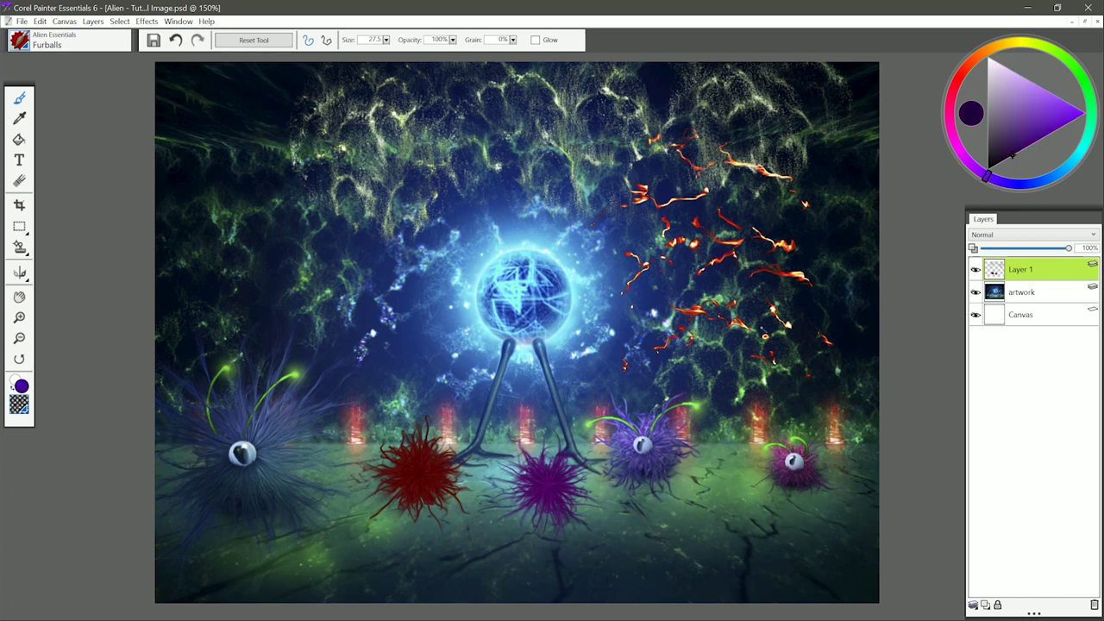
left_click_drag(723, 450, 823, 450)
left_click(715, 477)
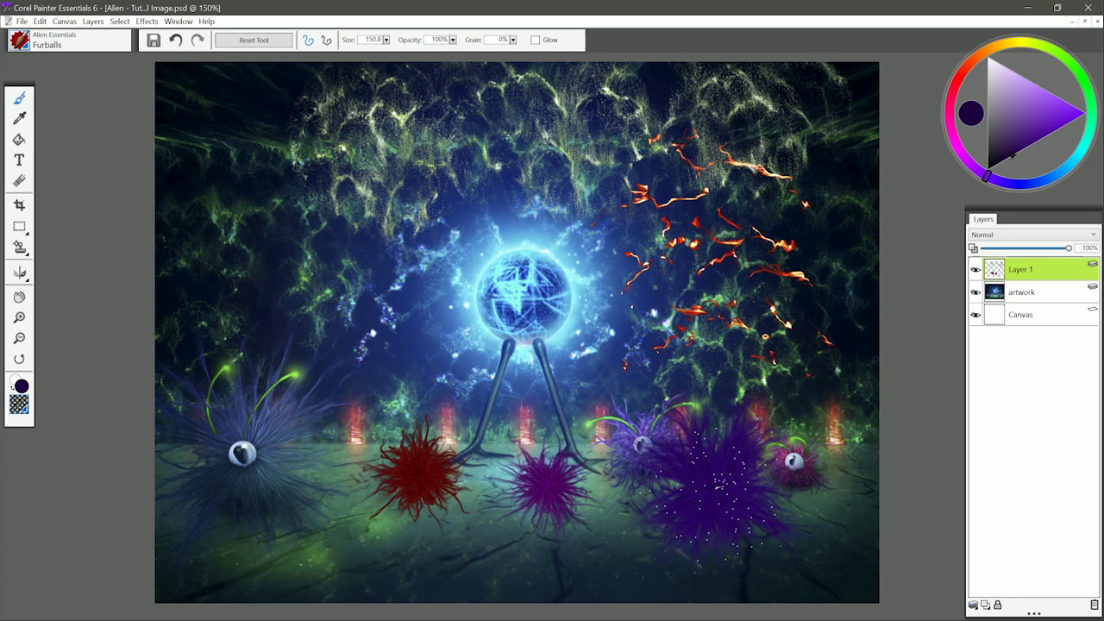
Dab a tiny yellow furball on the cave floor
left_click(1009, 43)
left_click_drag(489, 491, 489, 492)
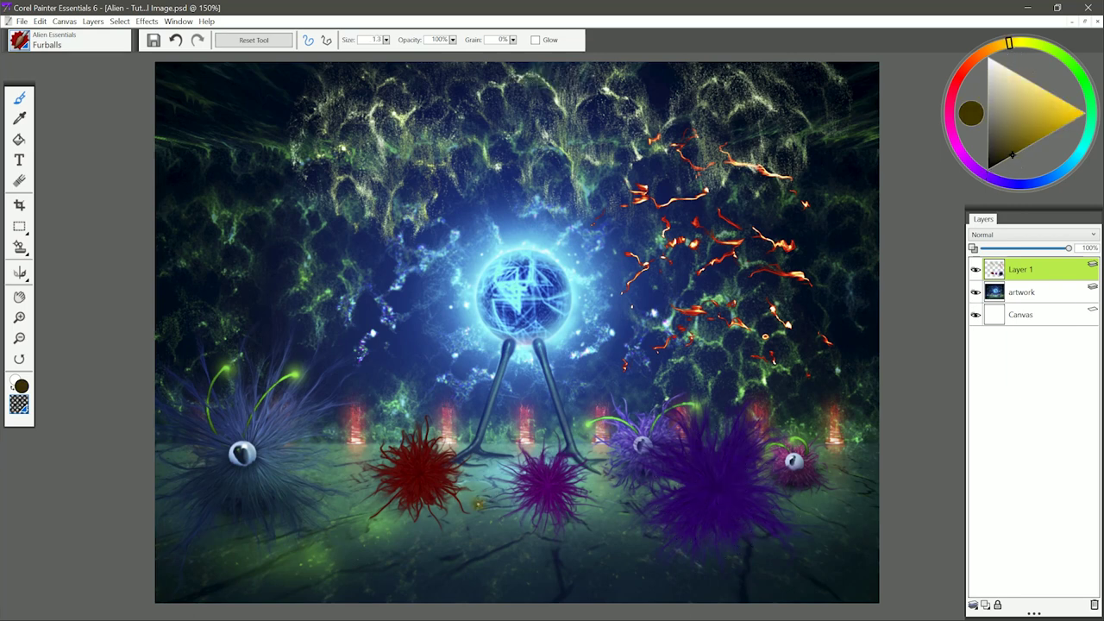
left_click(477, 504)
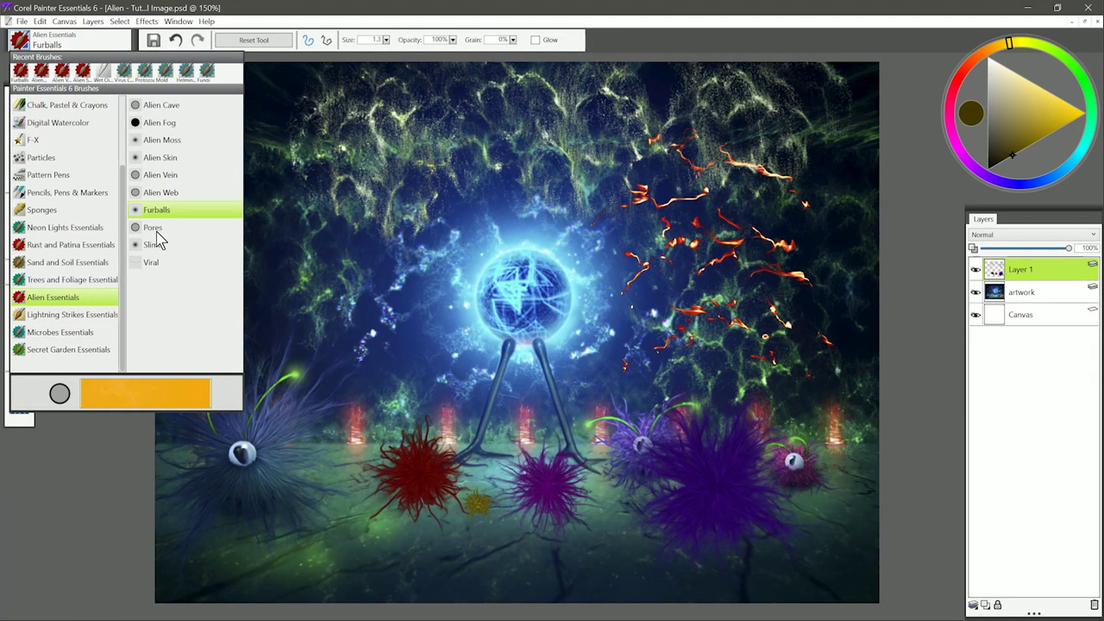
Using the Pores brush with a dark green and a paper texture, scrub a pore patch on the left wall
left_click(159, 231)
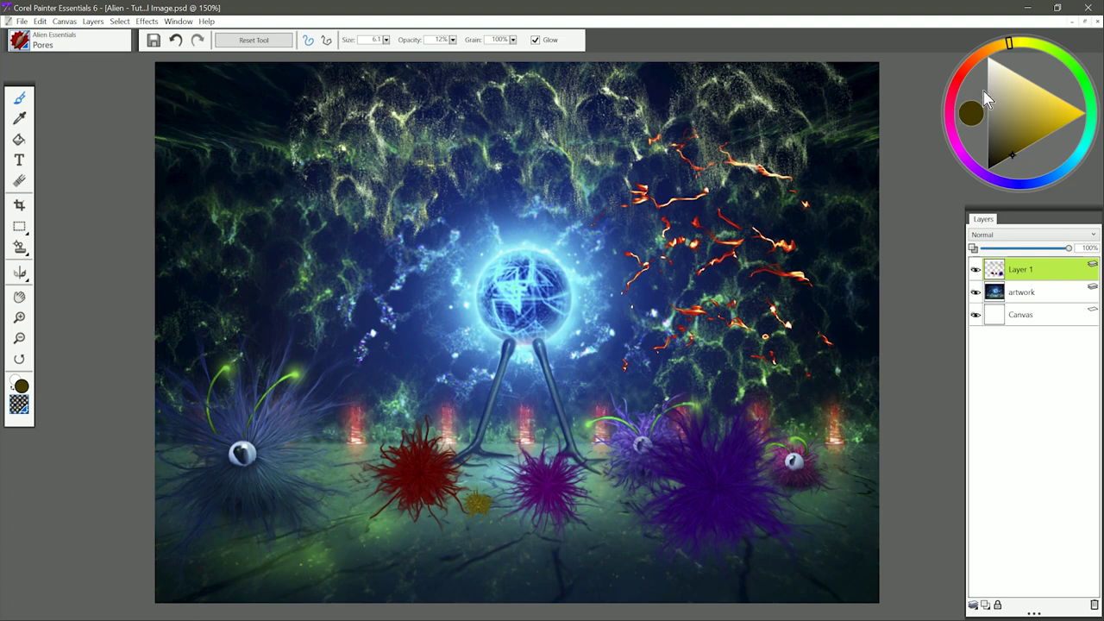
left_click(1053, 55)
left_click(1003, 163)
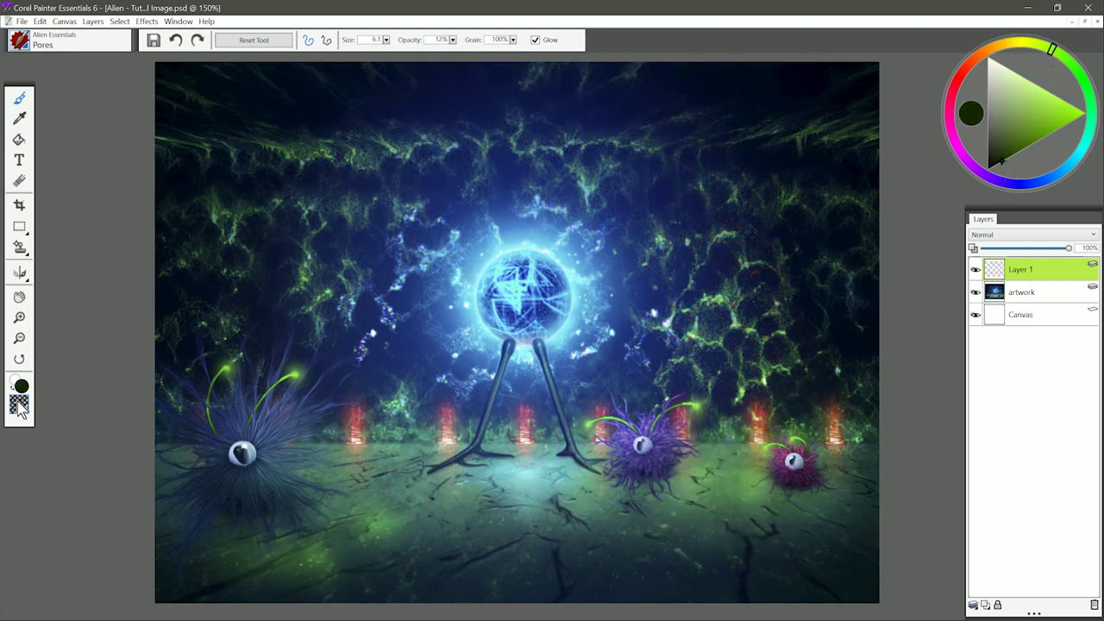
left_click(19, 404)
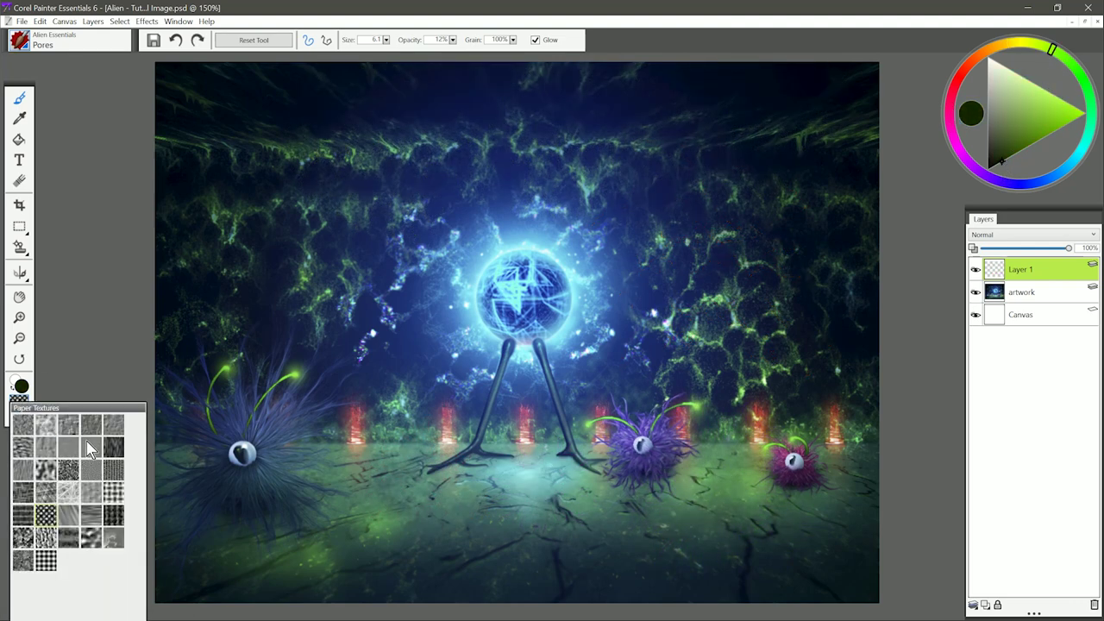
left_click(23, 543)
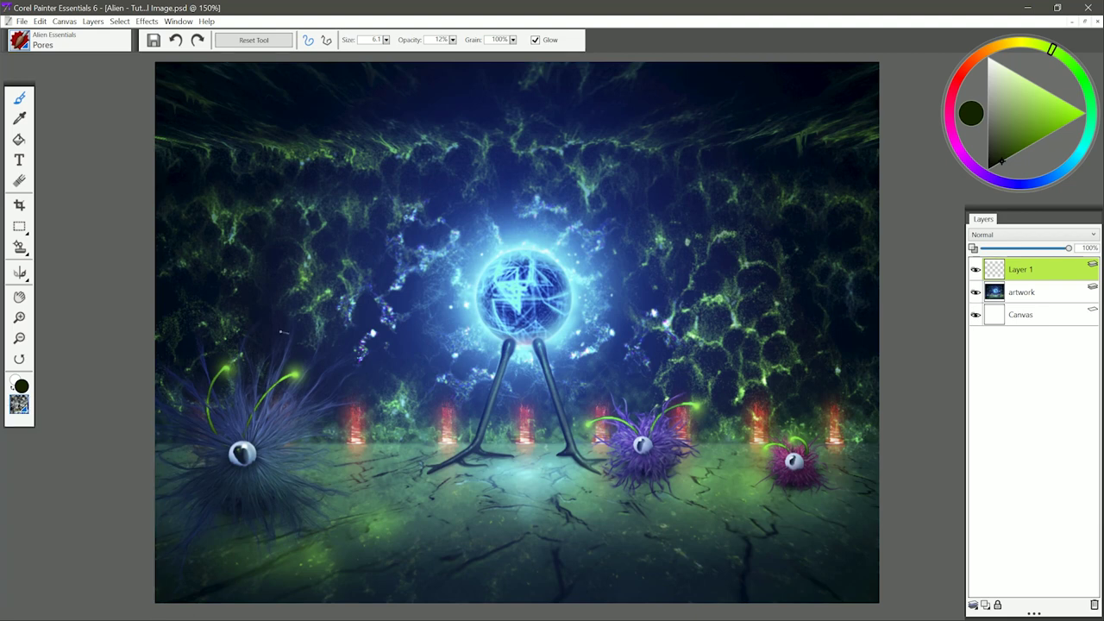
mouse_move(334, 239)
left_mouse_down()
mouse_move(362, 288)
mouse_move(293, 267)
mouse_move(357, 200)
mouse_move(352, 188)
mouse_move(249, 227)
mouse_move(405, 360)
left_mouse_up()
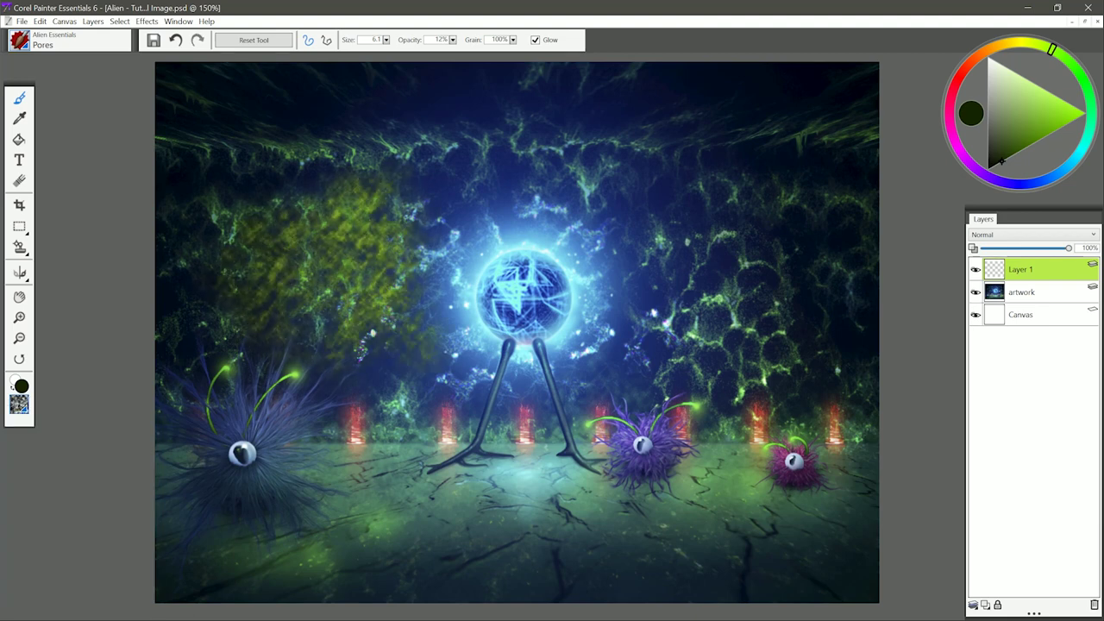
mouse_move(348, 212)
left_mouse_down()
mouse_move(362, 259)
mouse_move(302, 207)
mouse_move(302, 285)
mouse_move(367, 285)
mouse_move(319, 320)
mouse_move(251, 242)
mouse_move(332, 332)
left_mouse_up()
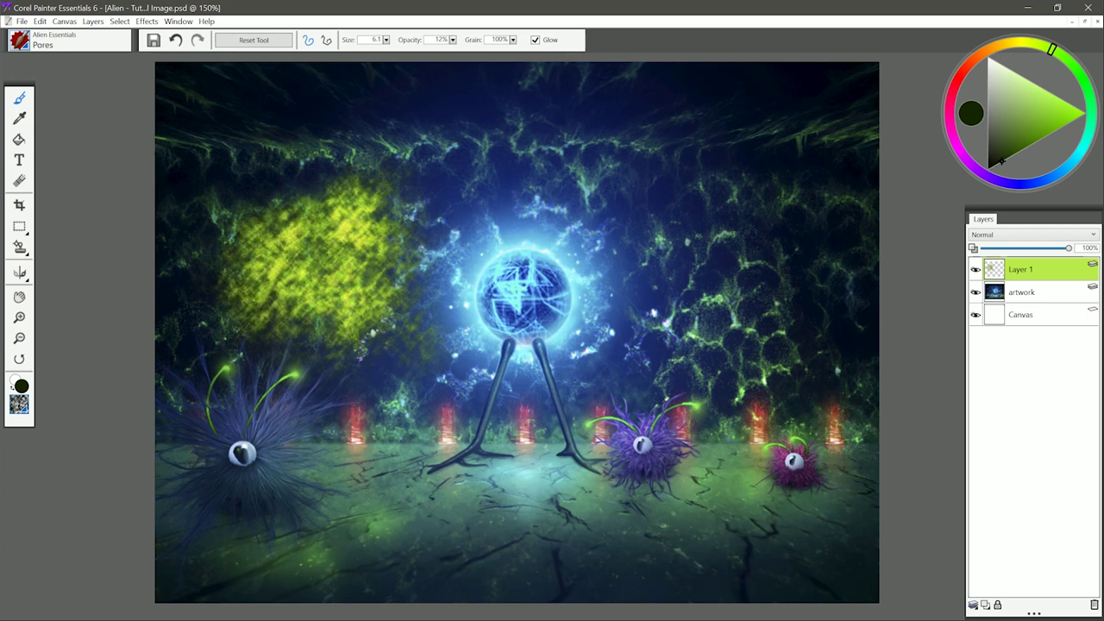
Switch to a different paper texture and scrub a pore patch onto the right wall
left_click(18, 409)
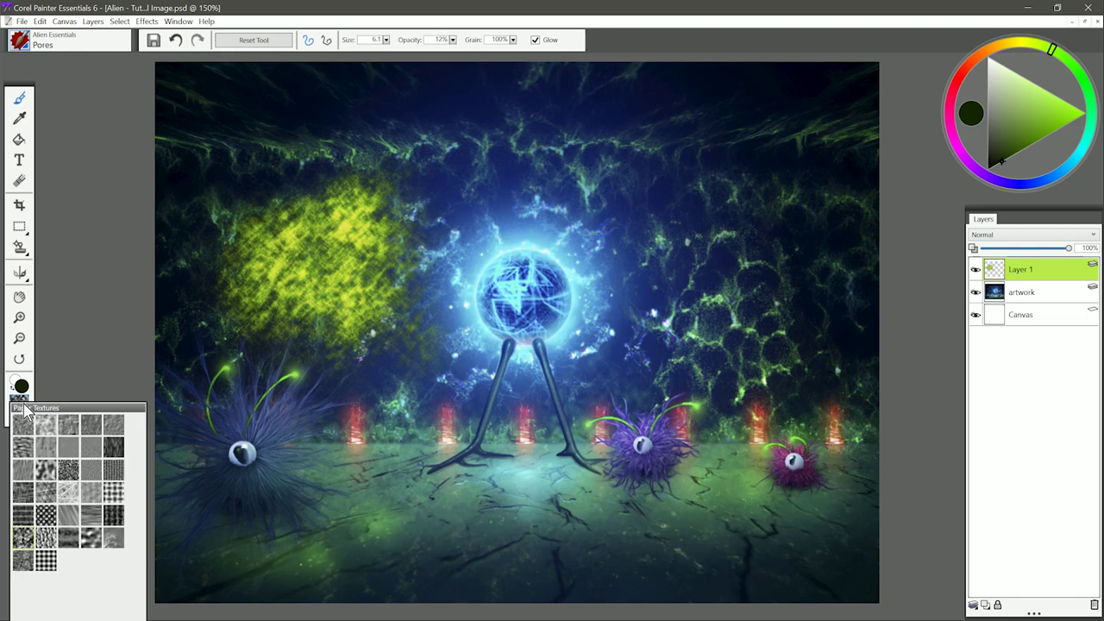
left_click(96, 538)
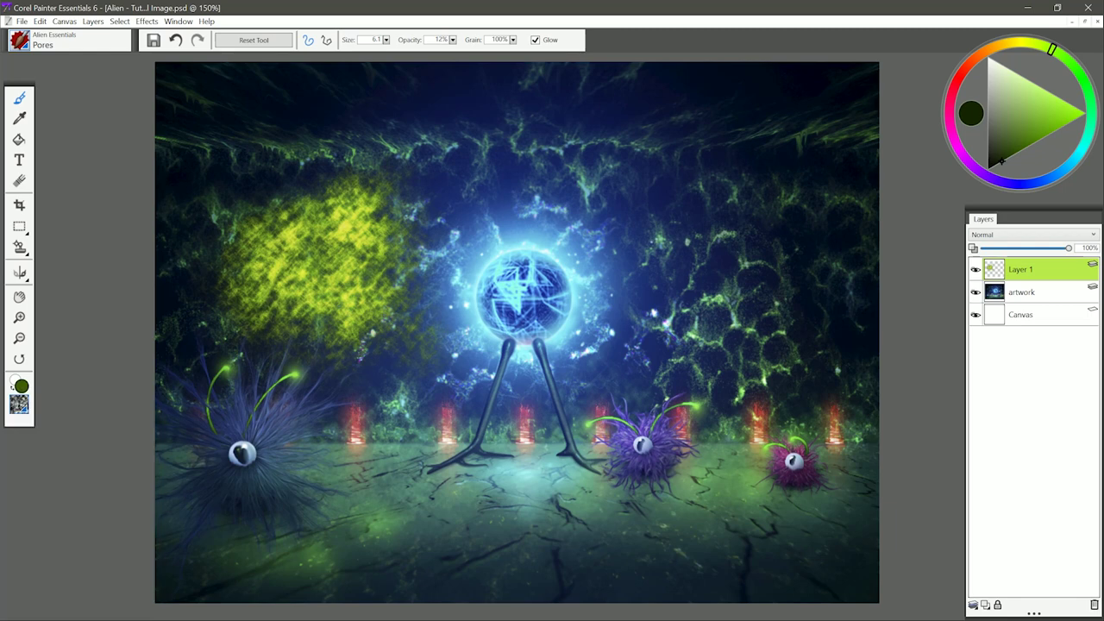
mouse_move(647, 220)
left_mouse_down()
mouse_move(682, 276)
mouse_move(724, 202)
mouse_move(751, 307)
mouse_move(768, 216)
mouse_move(690, 233)
mouse_move(742, 190)
mouse_move(653, 345)
left_mouse_up()
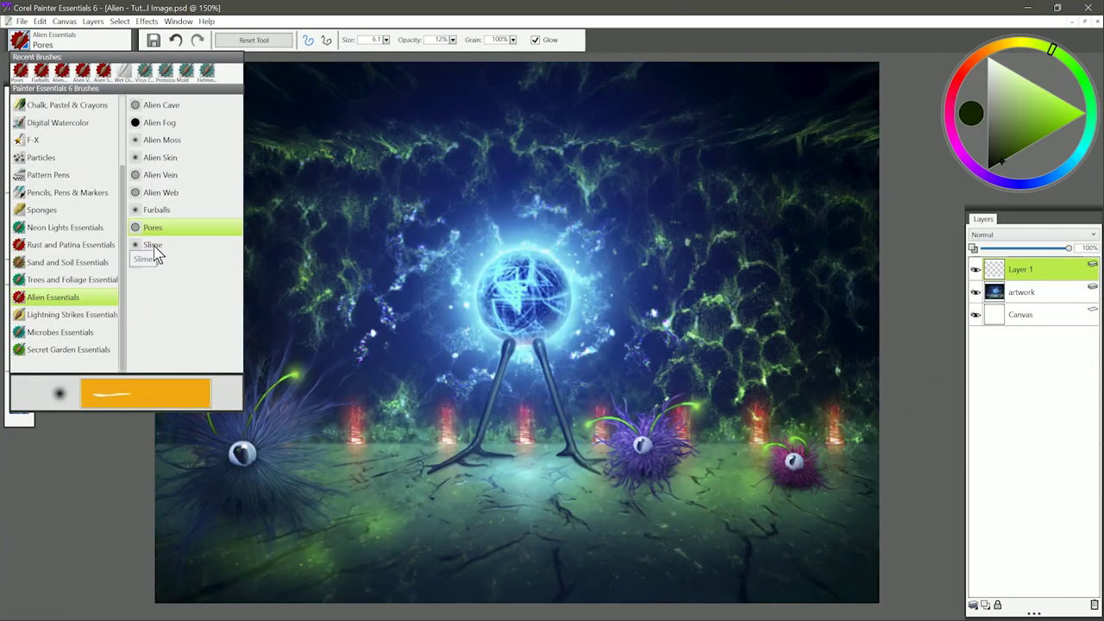
With the Slime brush in olive yellow, paint two drips on the right wall and a blob by the orb's leg
left_click(153, 246)
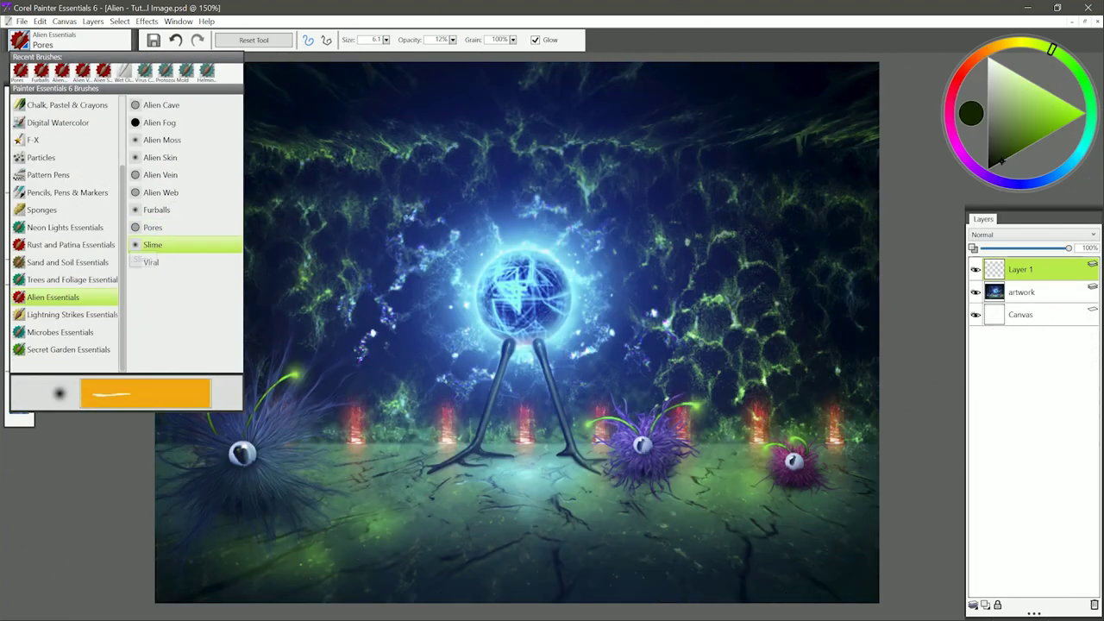
left_click_drag(1039, 53, 1036, 45)
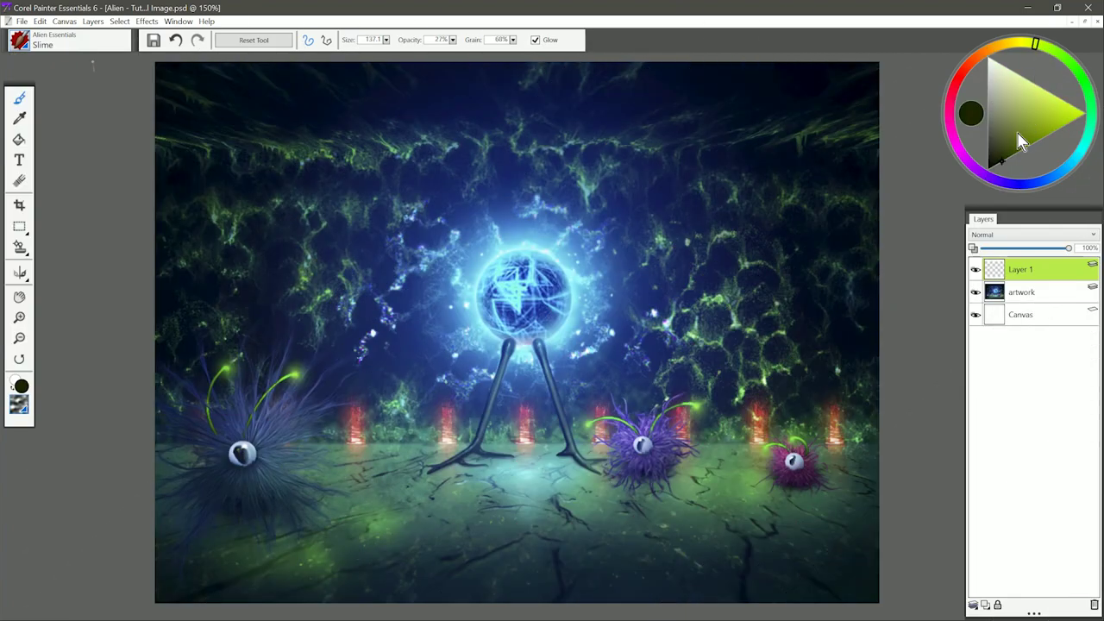
left_click_drag(1012, 132, 1020, 158)
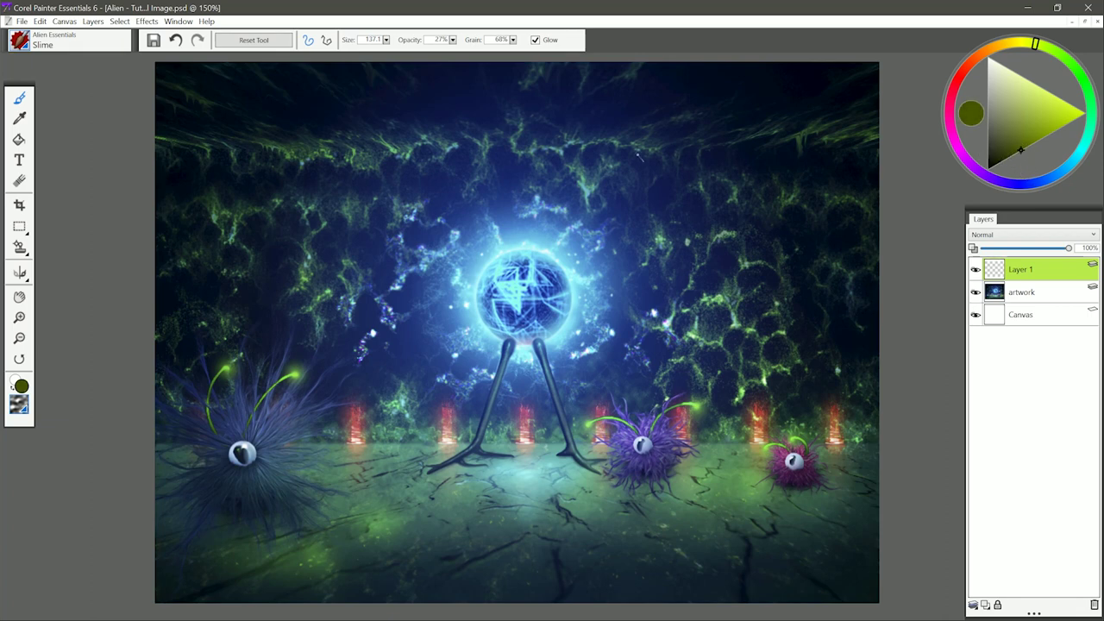
left_click_drag(646, 160, 656, 358)
left_click_drag(691, 156, 704, 281)
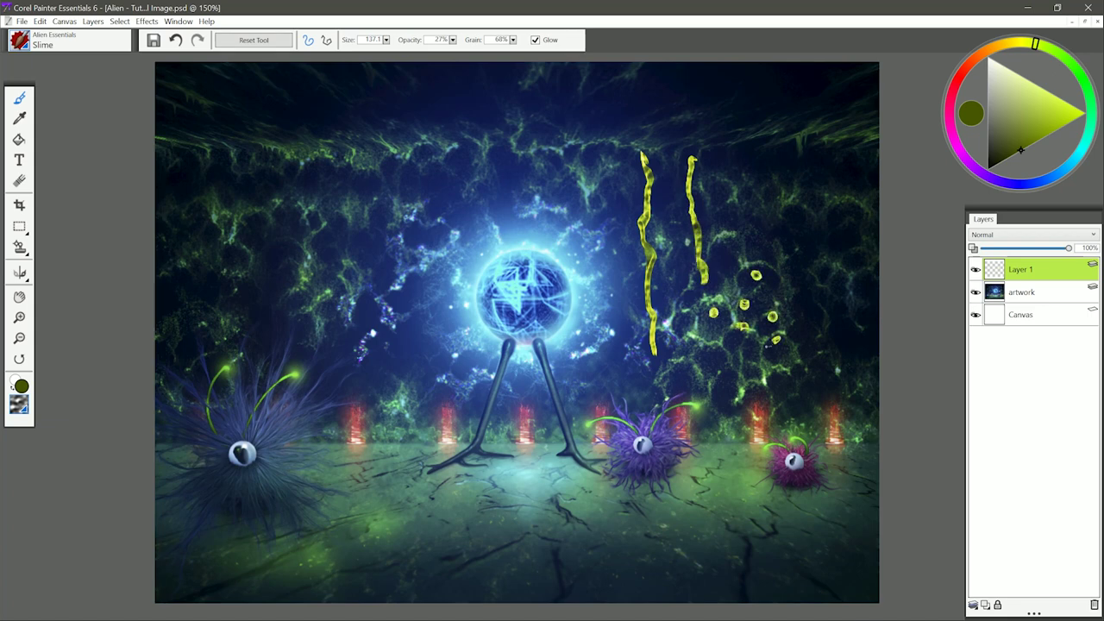
mouse_move(601, 361)
left_mouse_down()
mouse_move(602, 336)
mouse_move(611, 343)
left_mouse_up()
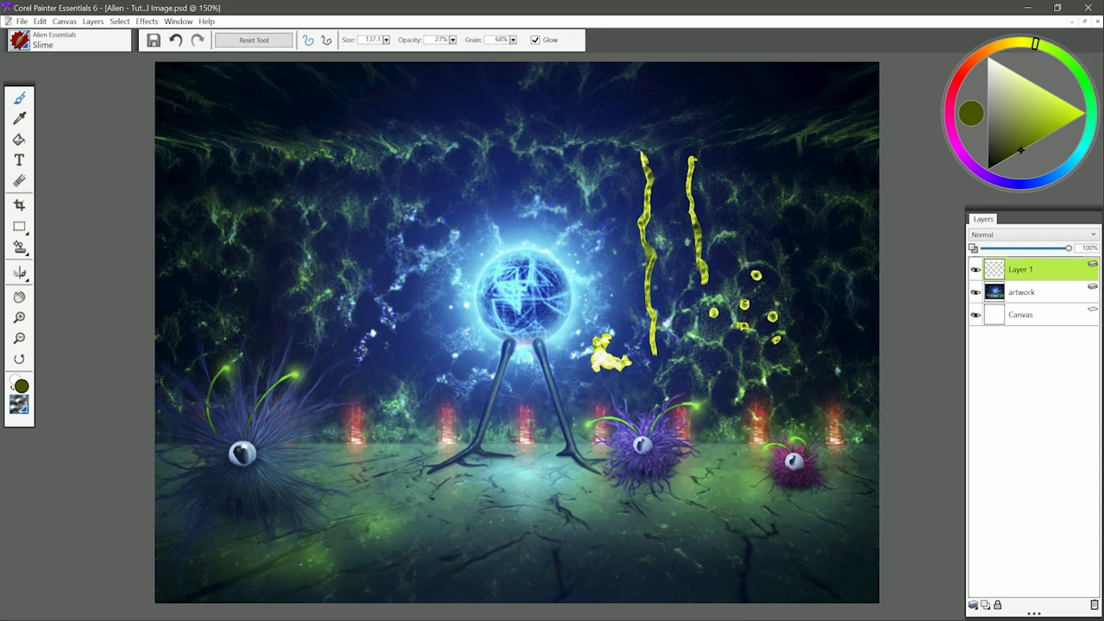
Add a near-black slime scribble right of the orb and red slime beside its left leg
left_click(1000, 168)
mouse_move(685, 326)
left_mouse_down()
mouse_move(687, 360)
mouse_move(703, 349)
mouse_move(702, 359)
mouse_move(777, 376)
left_mouse_up()
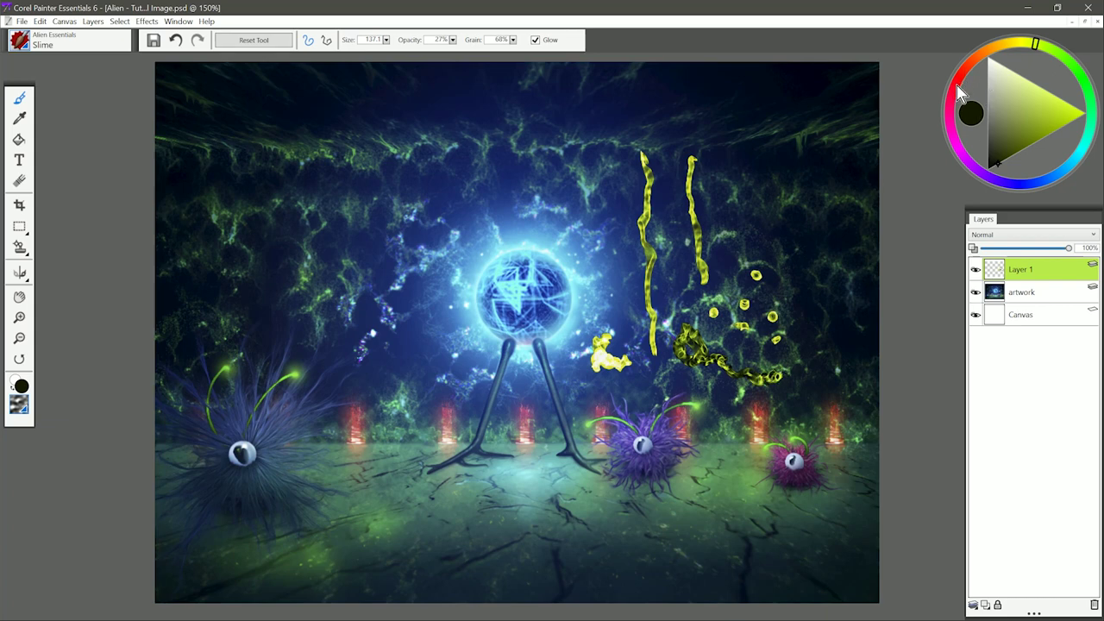
left_click(953, 92)
mouse_move(462, 342)
left_mouse_down()
mouse_move(458, 380)
mouse_move(466, 340)
mouse_move(482, 342)
mouse_move(510, 378)
left_mouse_up()
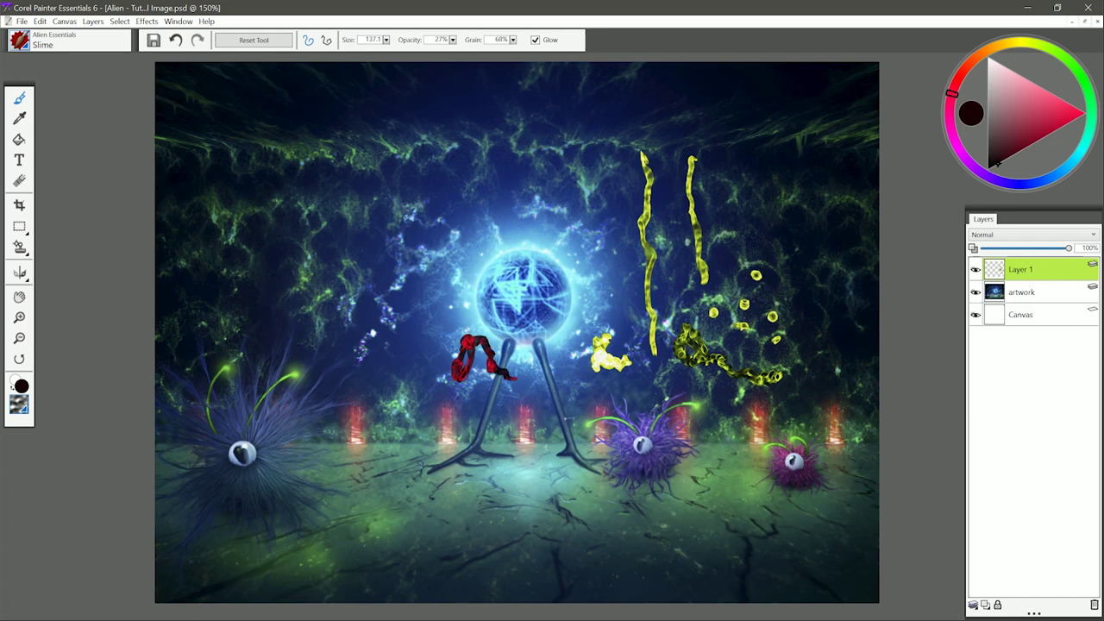
Set Layer 1 to Screen blending and paint a pinkish-red slime stroke right of the orb
left_click(997, 237)
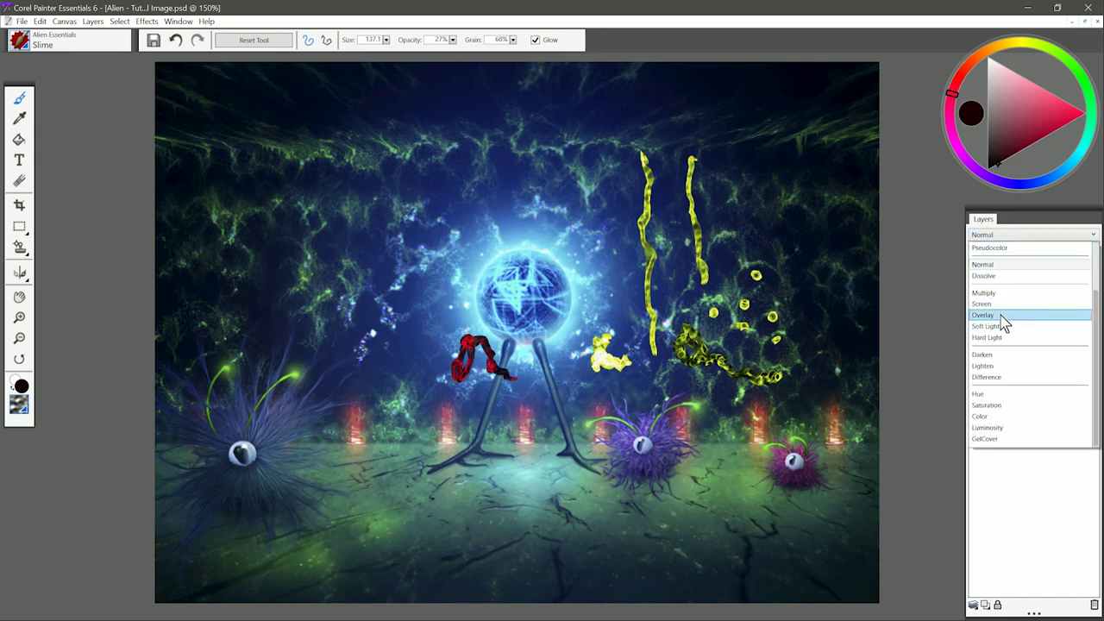
left_click(996, 304)
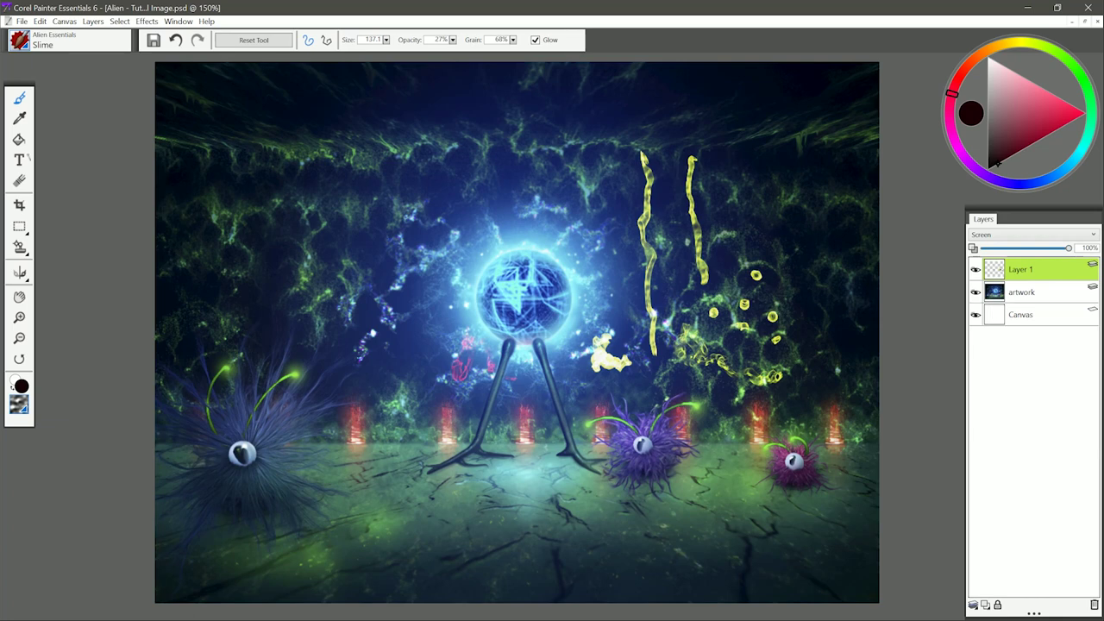
left_click_drag(589, 273, 620, 273)
Paint red slime strokes on the upper right wall using Small Dots and another paper texture
left_click(19, 406)
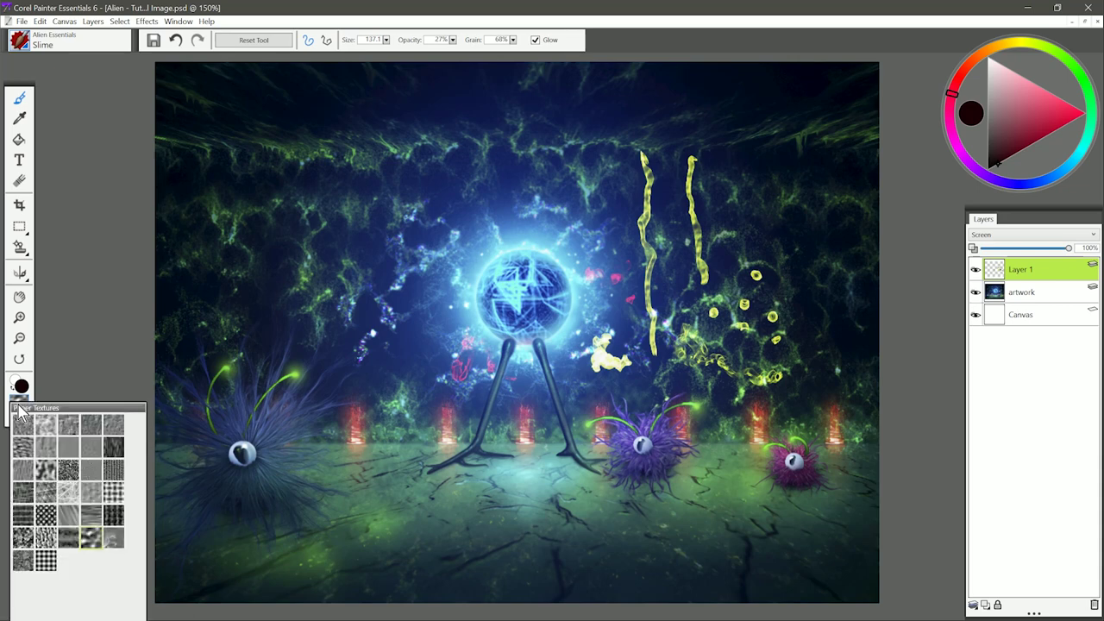
left_click(45, 559)
mouse_move(738, 225)
left_mouse_down()
mouse_move(806, 220)
mouse_move(785, 260)
left_mouse_up()
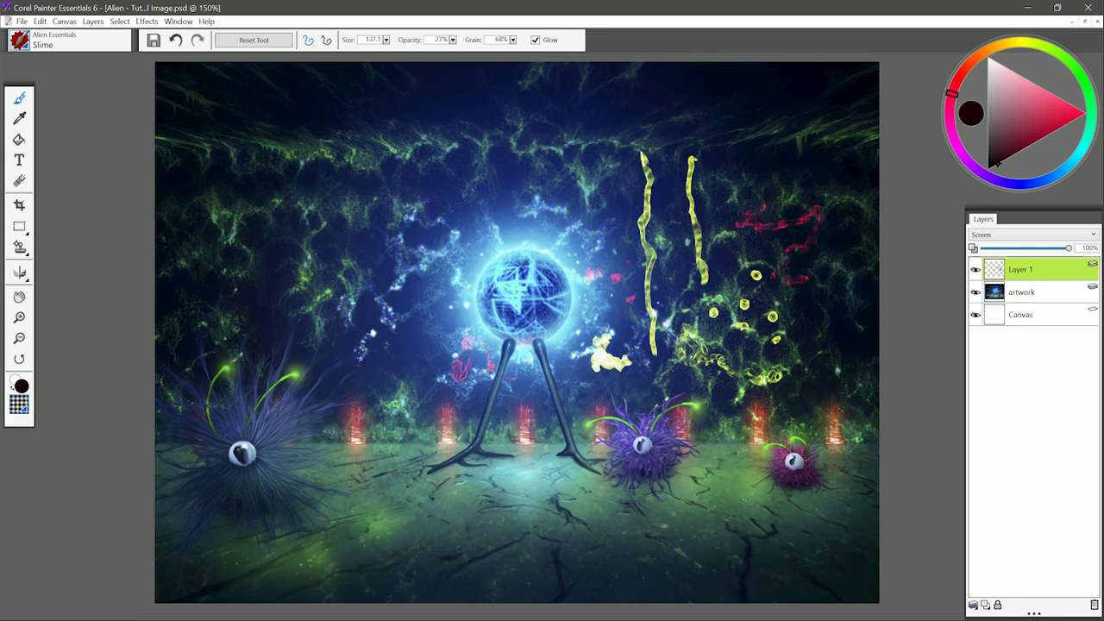
left_click(28, 413)
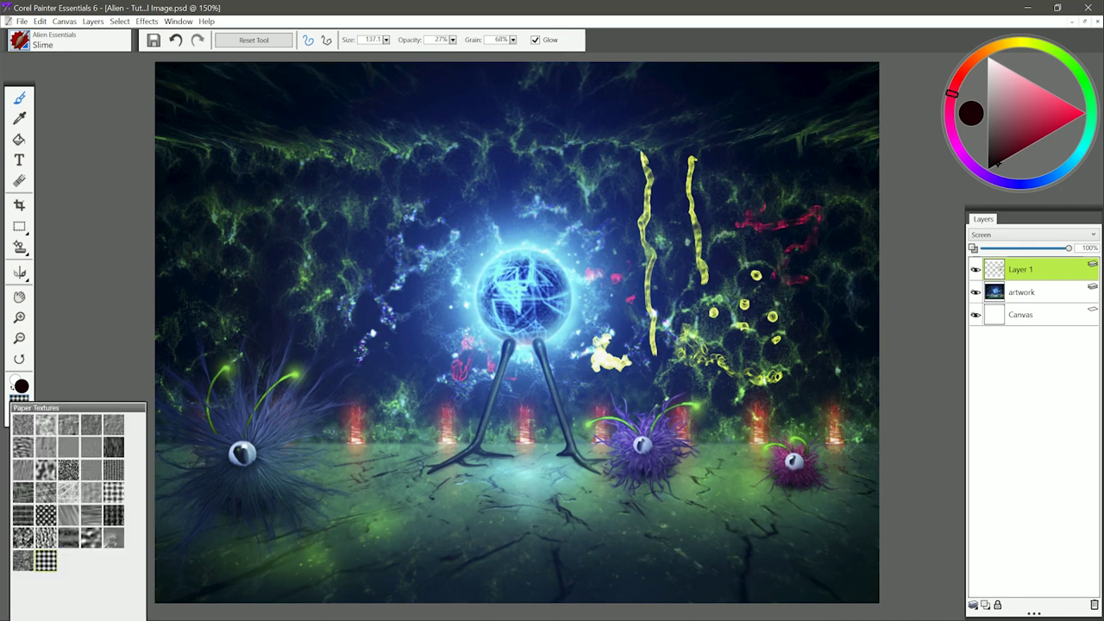
left_click(24, 539)
mouse_move(733, 177)
left_mouse_down()
mouse_move(735, 205)
mouse_move(778, 173)
mouse_move(779, 186)
mouse_move(792, 185)
mouse_move(812, 163)
mouse_move(845, 178)
left_mouse_up()
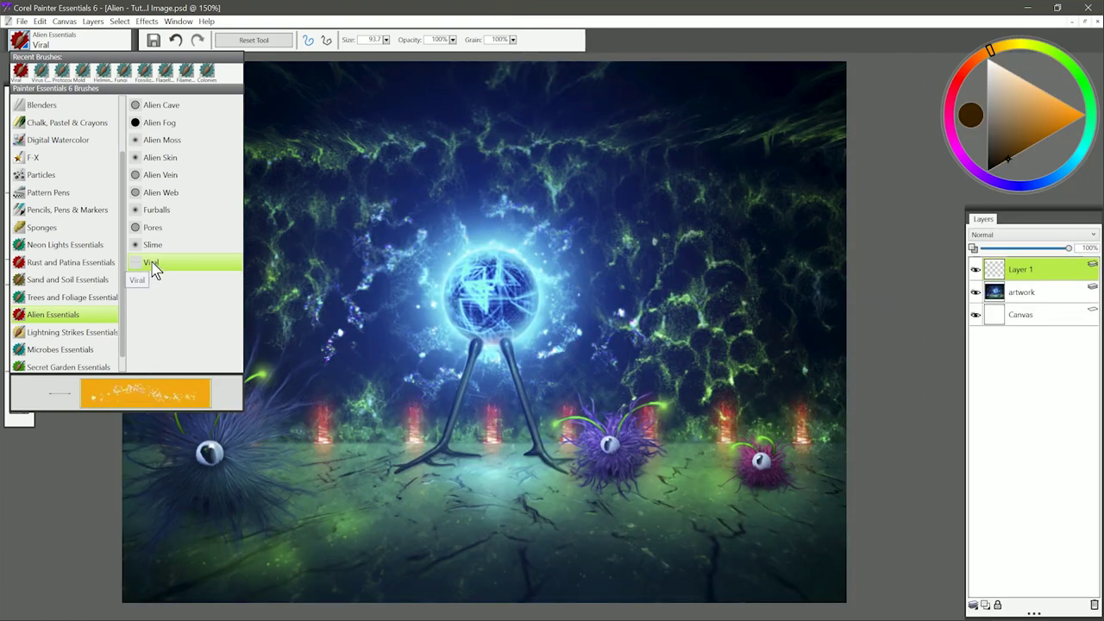
With the Viral brush in bright yellow-green, speckle clumps across the floor, right wall and left wall
left_click(152, 264)
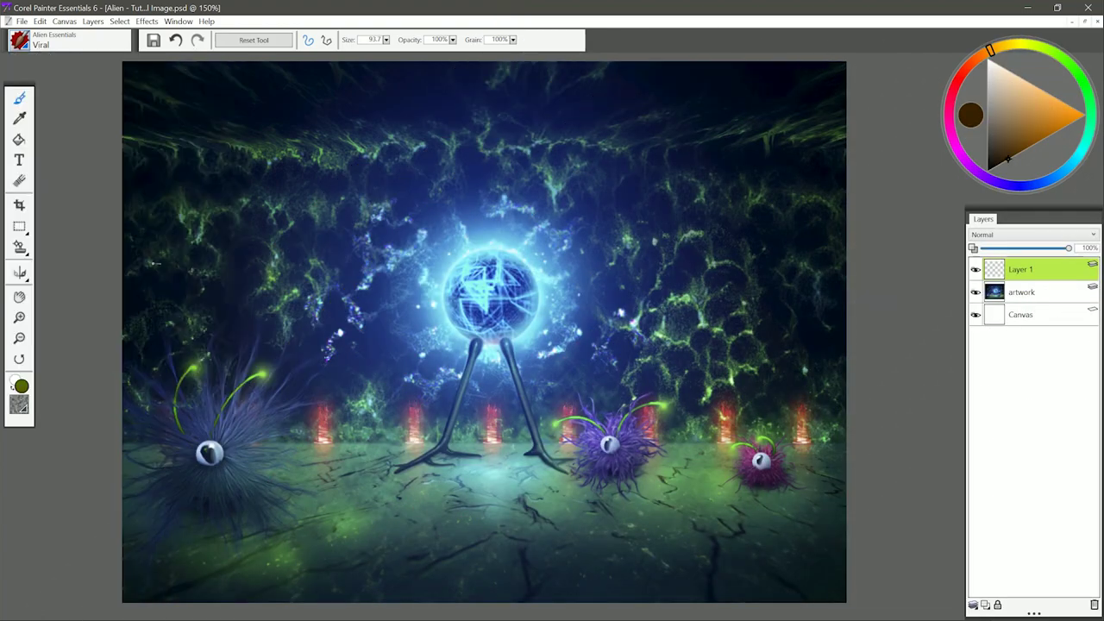
left_click(1029, 44)
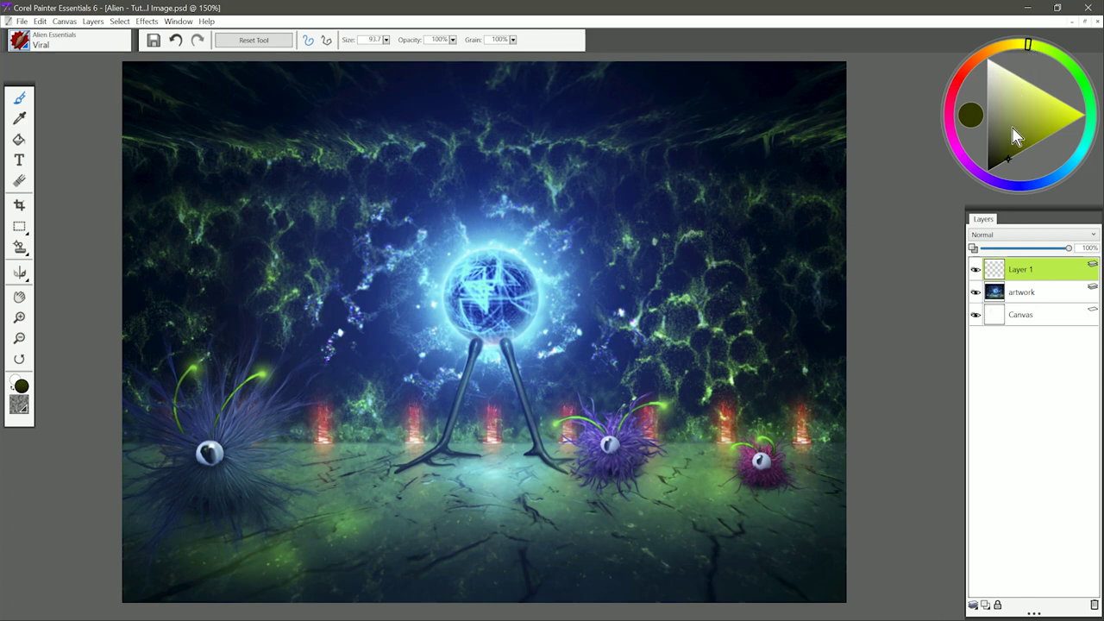
mouse_move(1011, 127)
left_mouse_down()
mouse_move(1035, 159)
mouse_move(1028, 148)
left_mouse_up()
mouse_move(429, 526)
left_mouse_down()
mouse_move(436, 556)
mouse_move(516, 527)
mouse_move(384, 556)
mouse_move(577, 535)
mouse_move(638, 578)
mouse_move(655, 517)
mouse_move(721, 557)
mouse_move(677, 545)
mouse_move(449, 544)
mouse_move(354, 556)
left_mouse_up()
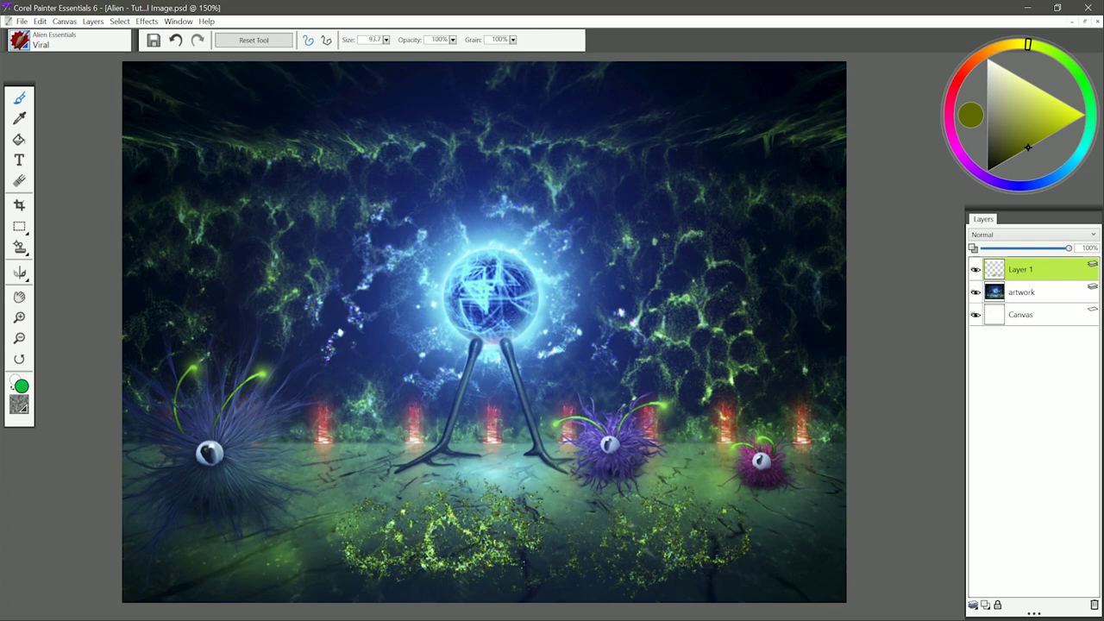
mouse_move(656, 262)
left_mouse_down()
mouse_move(738, 311)
mouse_move(695, 250)
mouse_move(687, 189)
mouse_move(639, 242)
mouse_move(622, 285)
mouse_move(716, 226)
left_mouse_up()
mouse_move(352, 277)
left_mouse_down()
mouse_move(259, 259)
mouse_move(225, 207)
mouse_move(259, 250)
left_mouse_up()
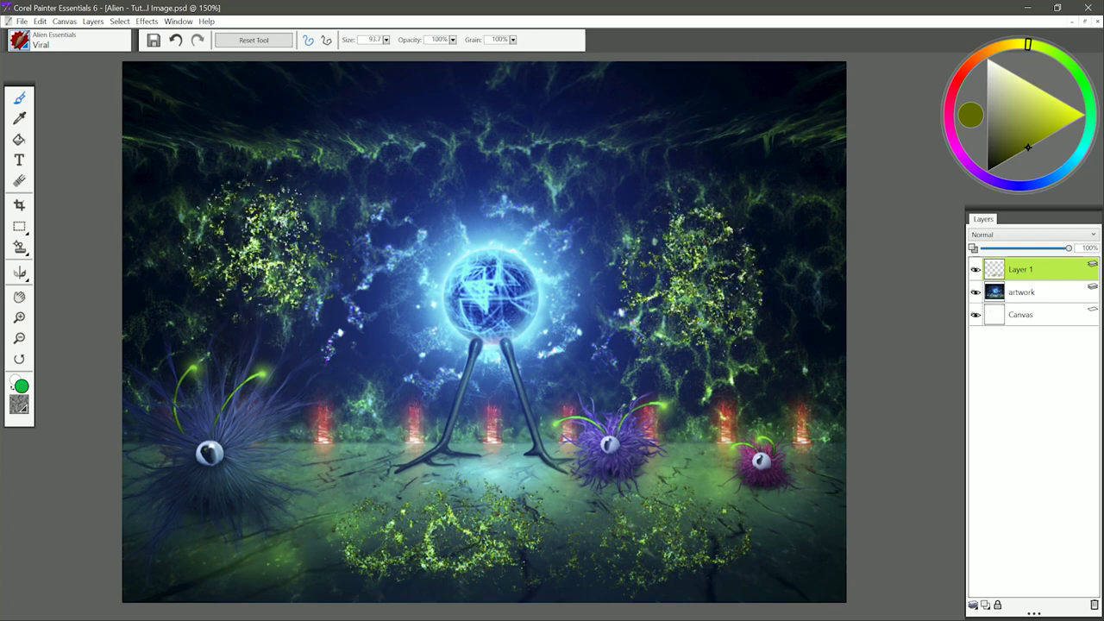
mouse_move(259, 194)
left_mouse_down()
mouse_move(177, 237)
mouse_move(350, 211)
mouse_move(332, 185)
mouse_move(361, 185)
left_mouse_up()
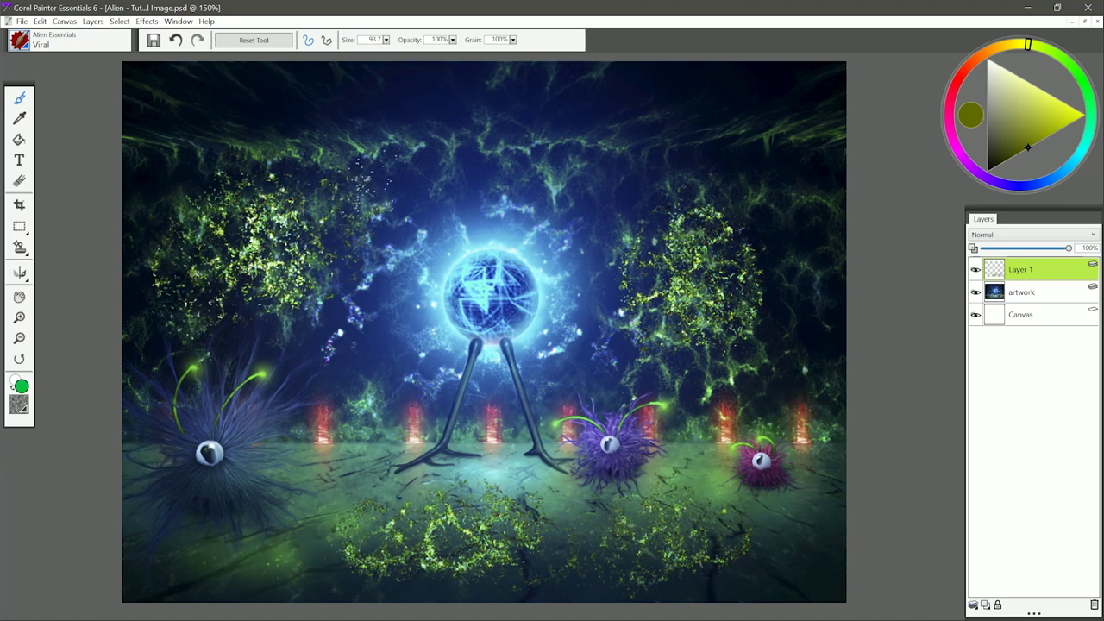